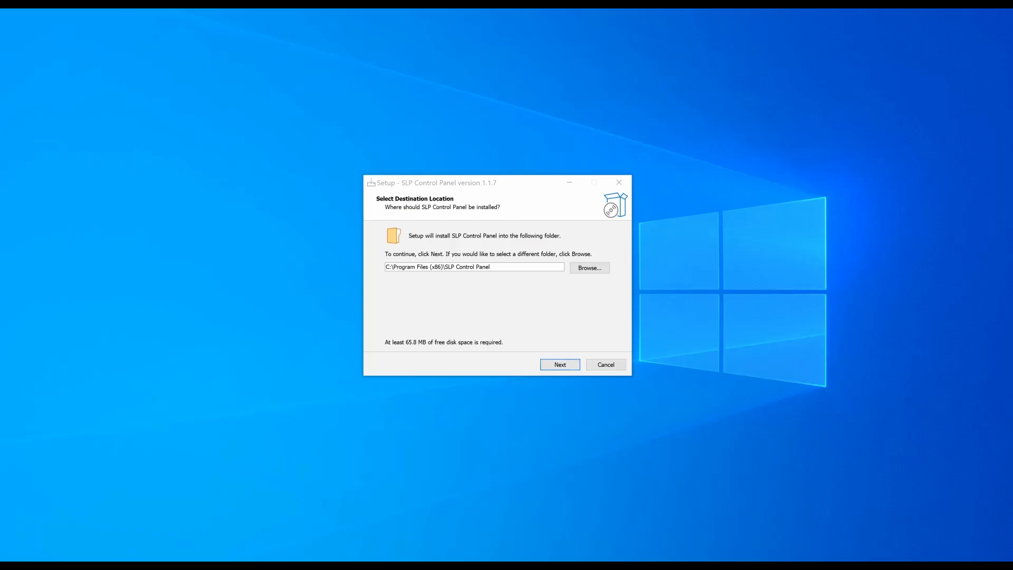
Install SLP Control Panel in its default folder with the SLP Start Menu folder and a desktop shortcut, and launch it
left_click(560, 364)
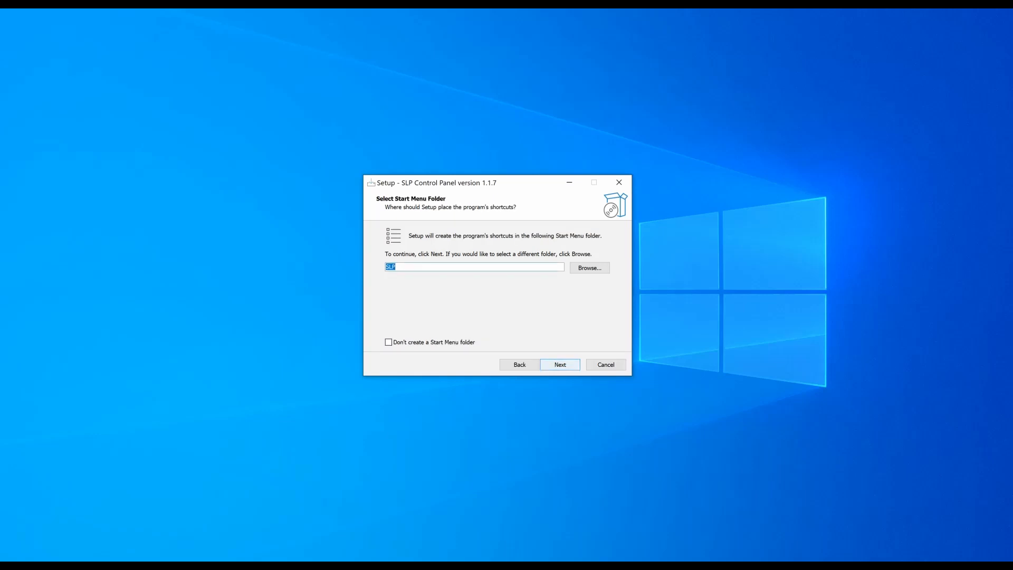
key("Return")
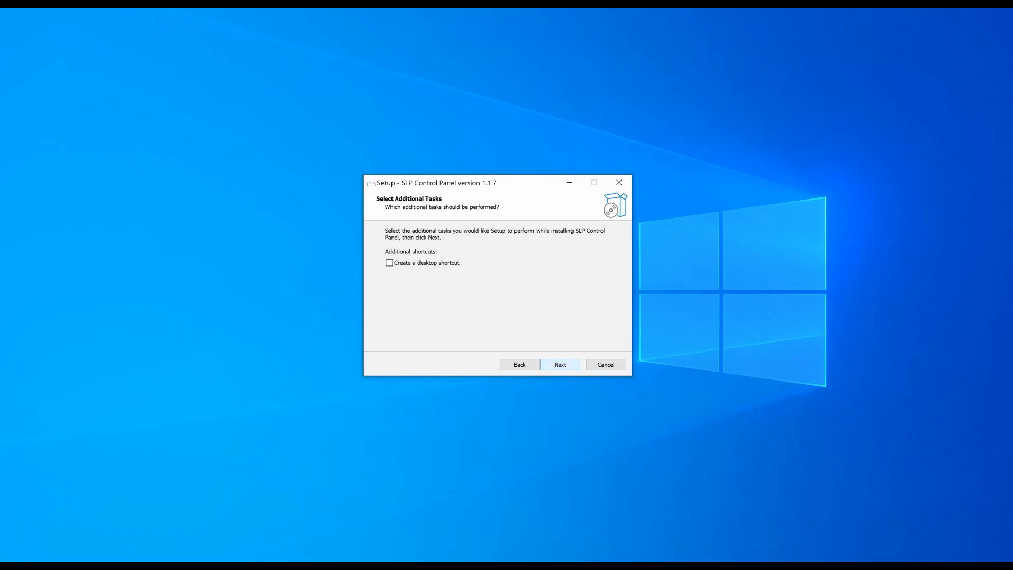
key("space")
key("Return")
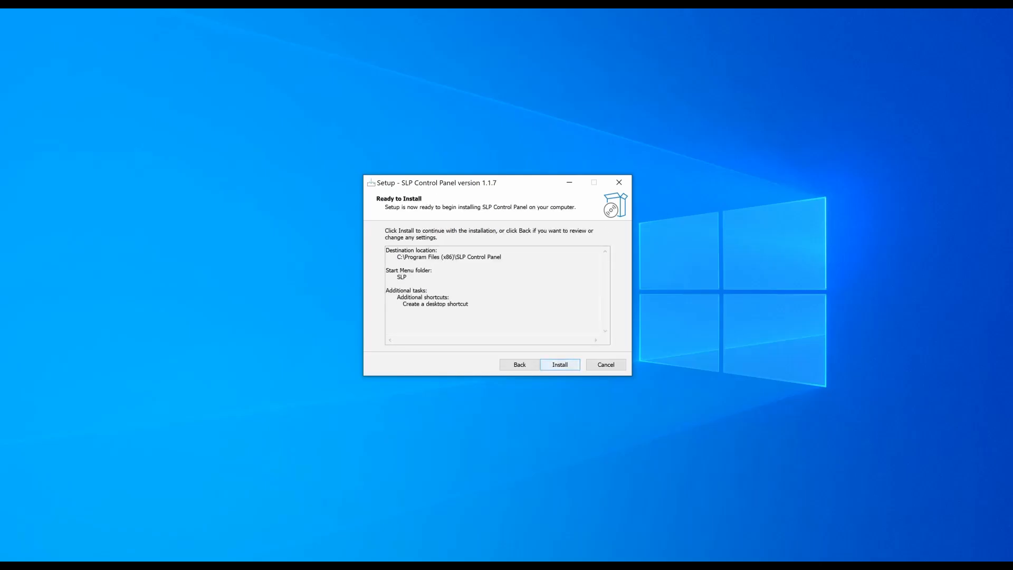
key("Return")
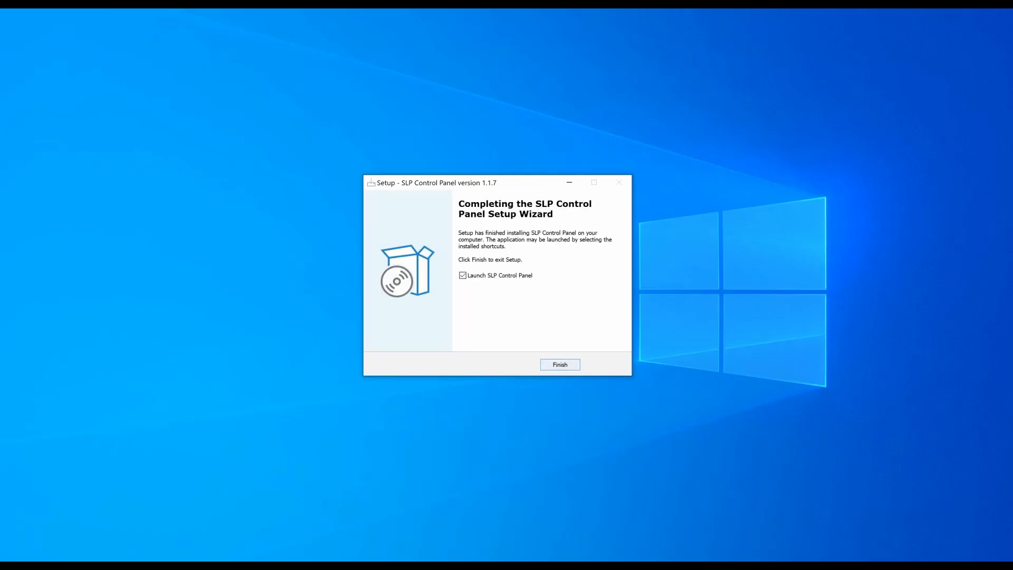
key("Return")
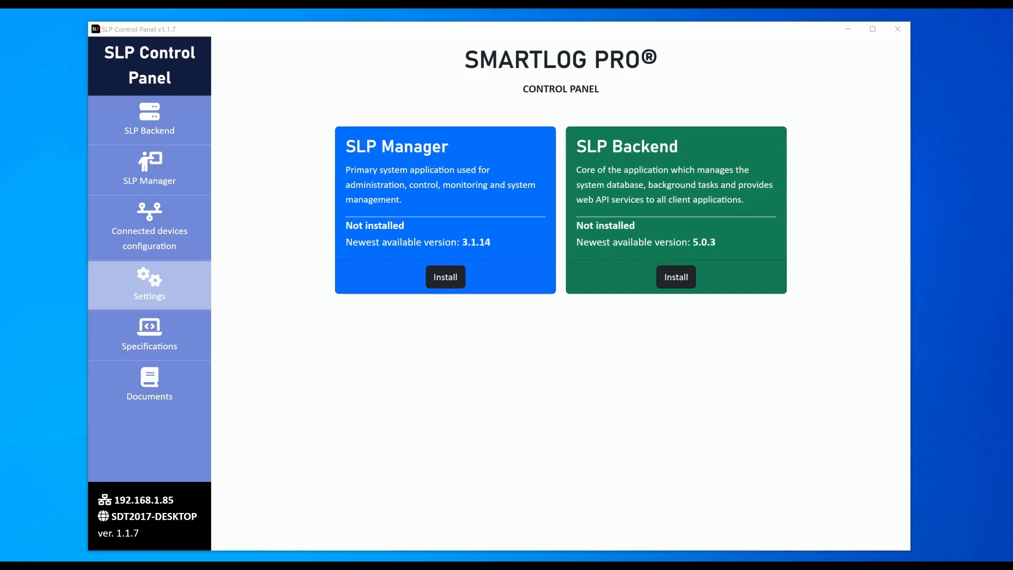
Review the default installation folders and web application ports in the application settings, and return to the home page
left_click(149, 285)
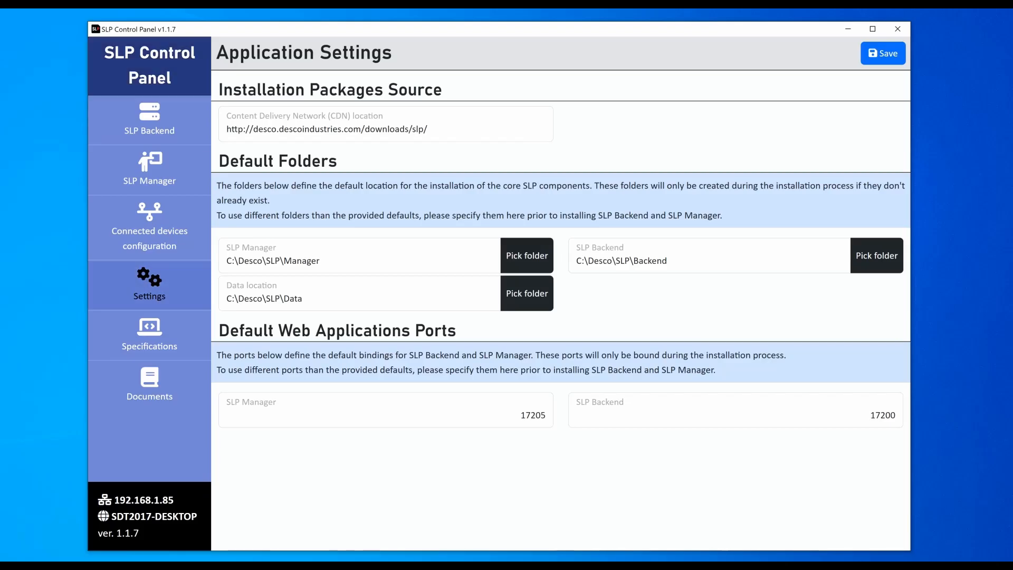
left_click(149, 65)
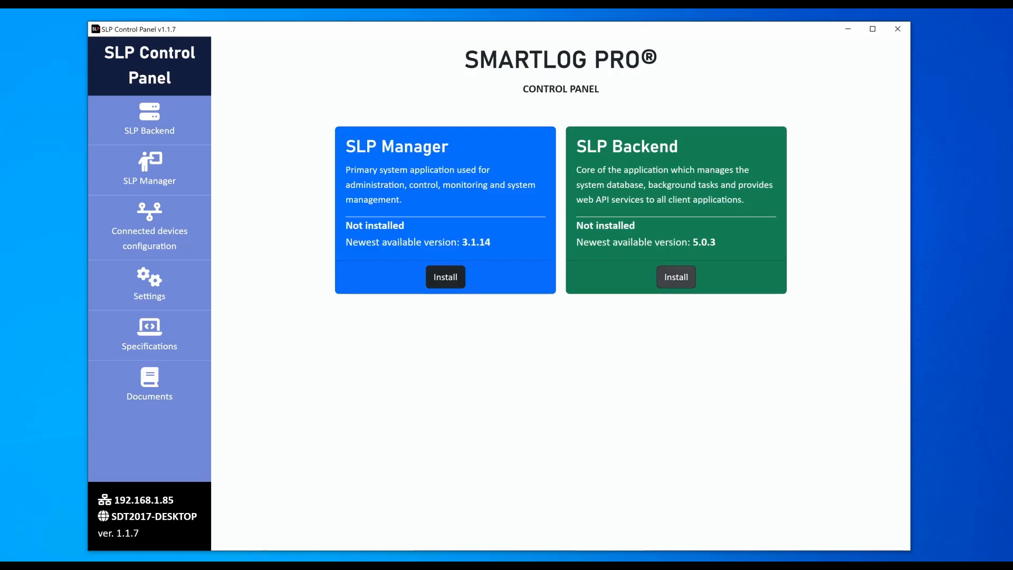
Download the ASP.NET Core Runtime 8.0.14 Hosting Bundle for Windows required by SLP Backend
left_click(676, 277)
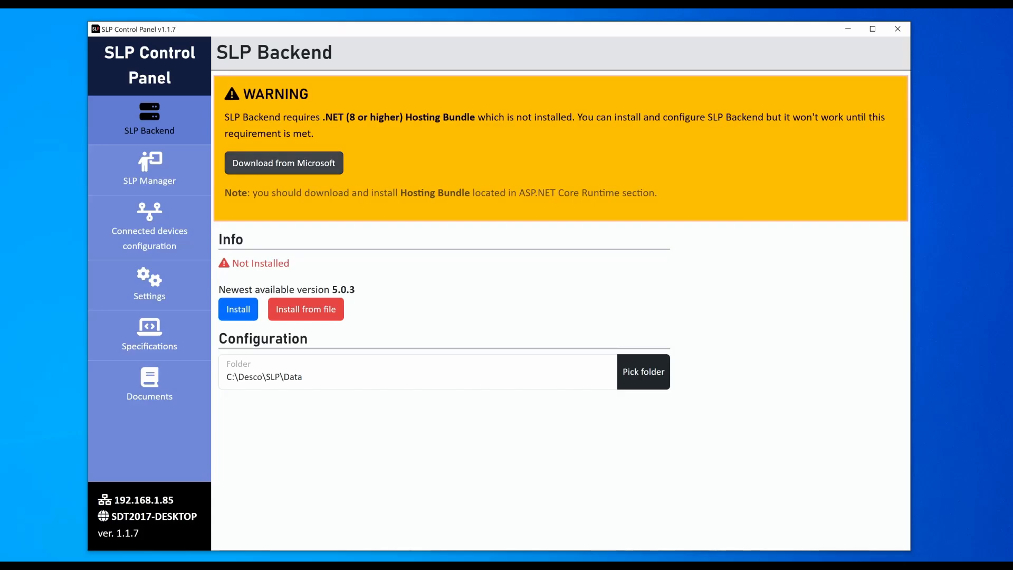
left_click(284, 163)
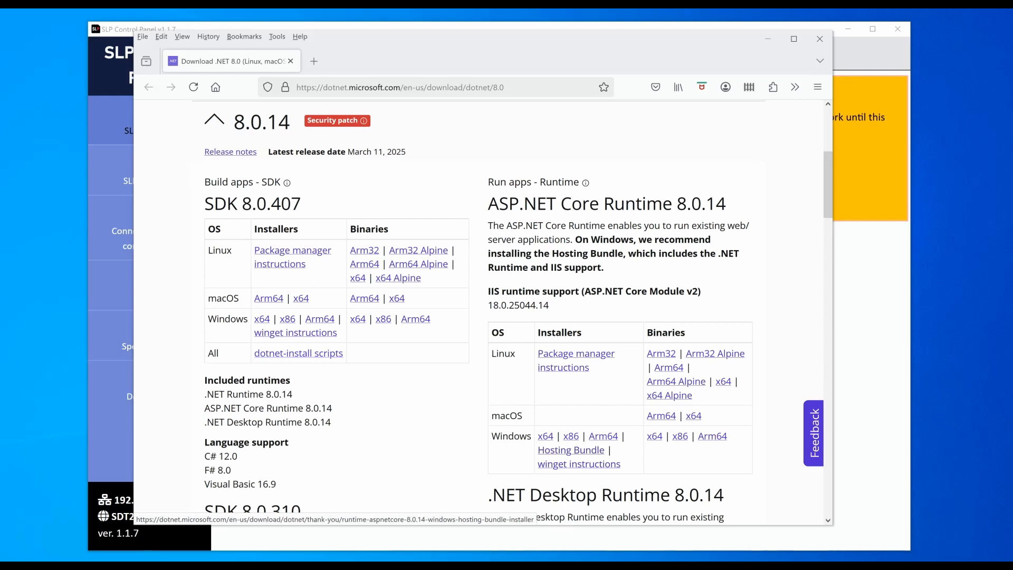
left_click(571, 450)
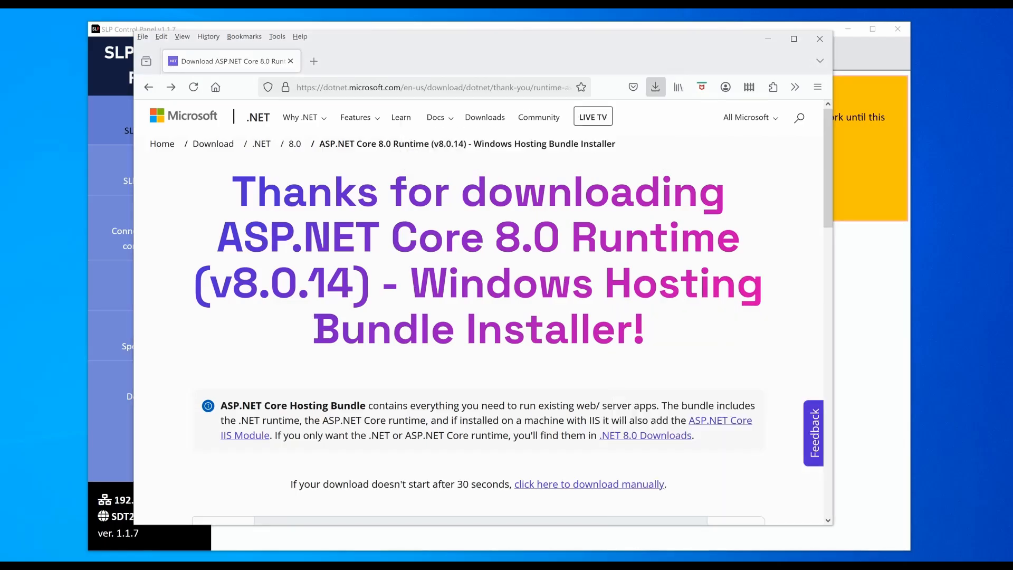
Install the downloaded dotnet-hosting-8.0.14-win.exe, accepting the license terms, and close the installer and the browser
left_click(655, 87)
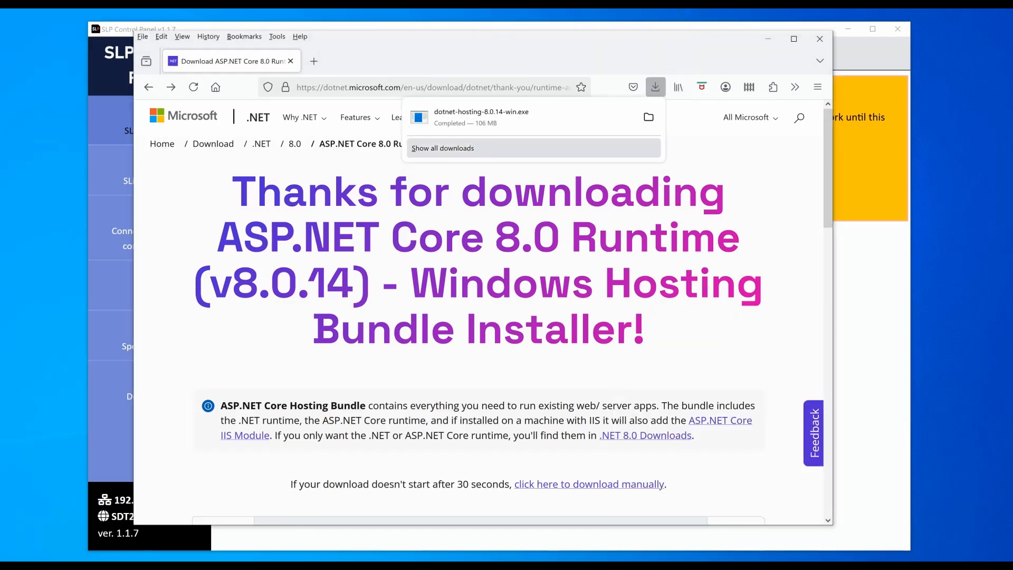
left_click(481, 117)
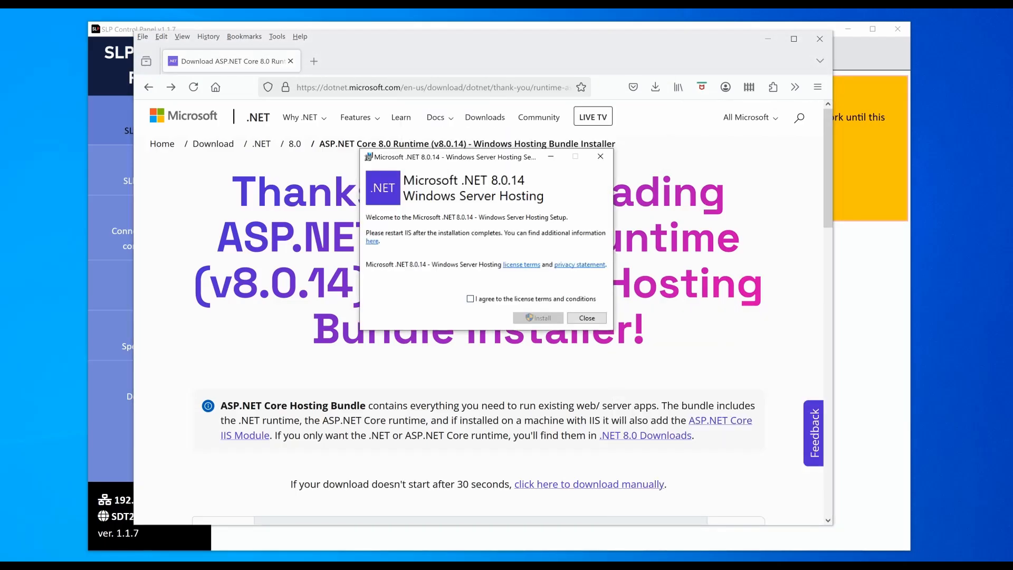
left_click(470, 298)
left_click(538, 317)
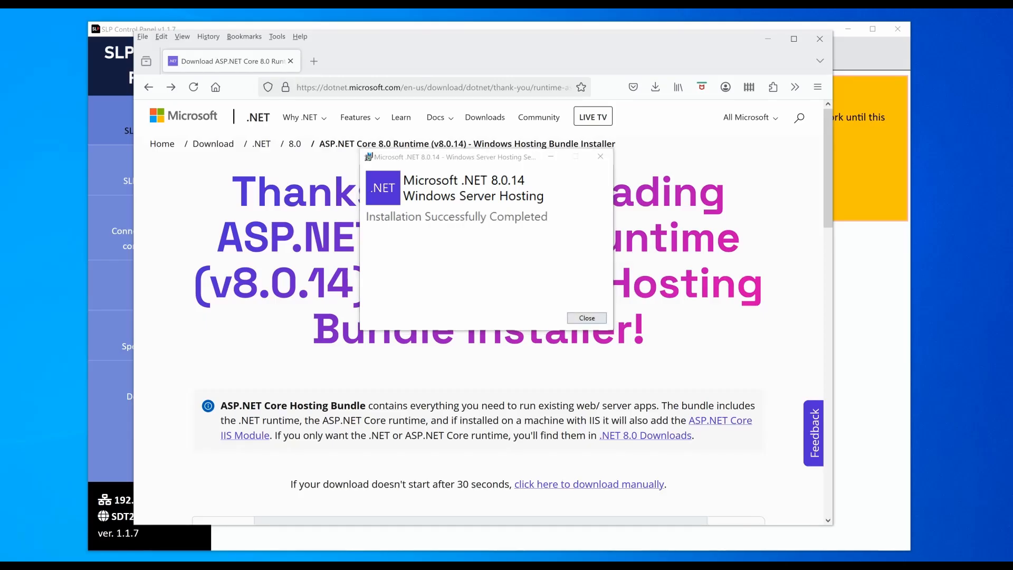
left_click(587, 318)
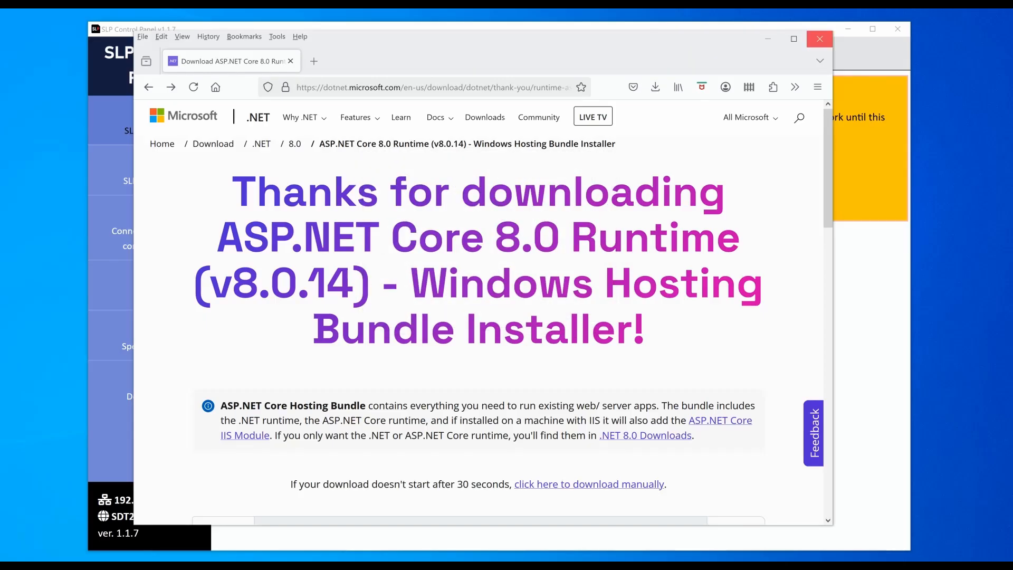
left_click(819, 39)
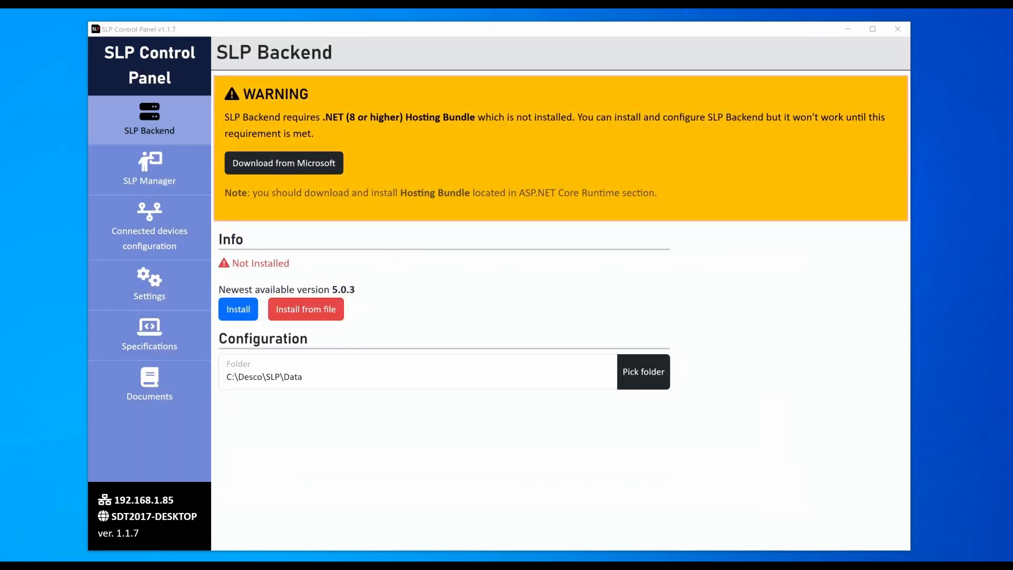
Reload the SLP Backend page, install SLP Backend 5.0.3 with the data folder C:\Desco\SLP\Data, and close the API page
left_click(149, 65)
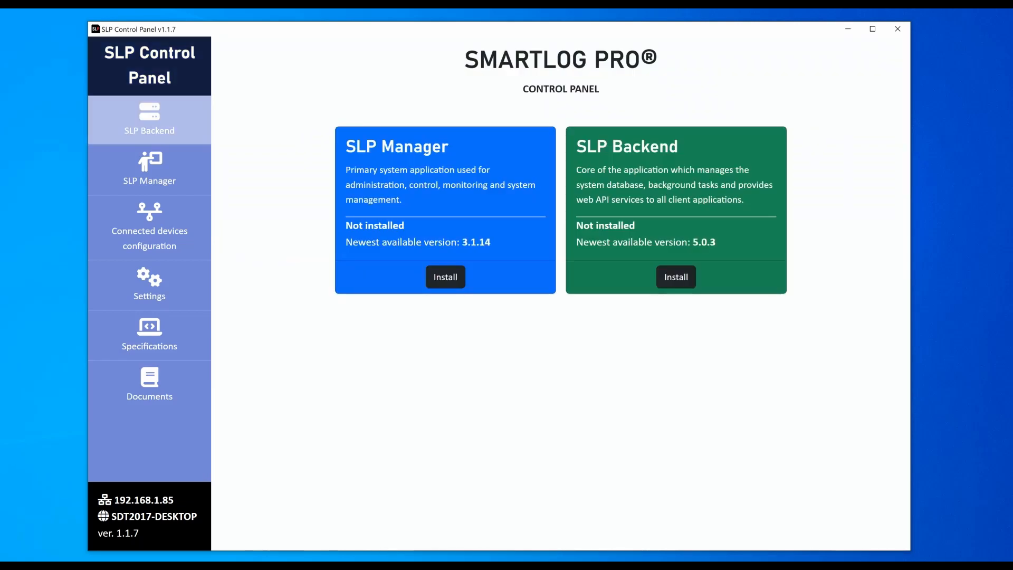
left_click(149, 118)
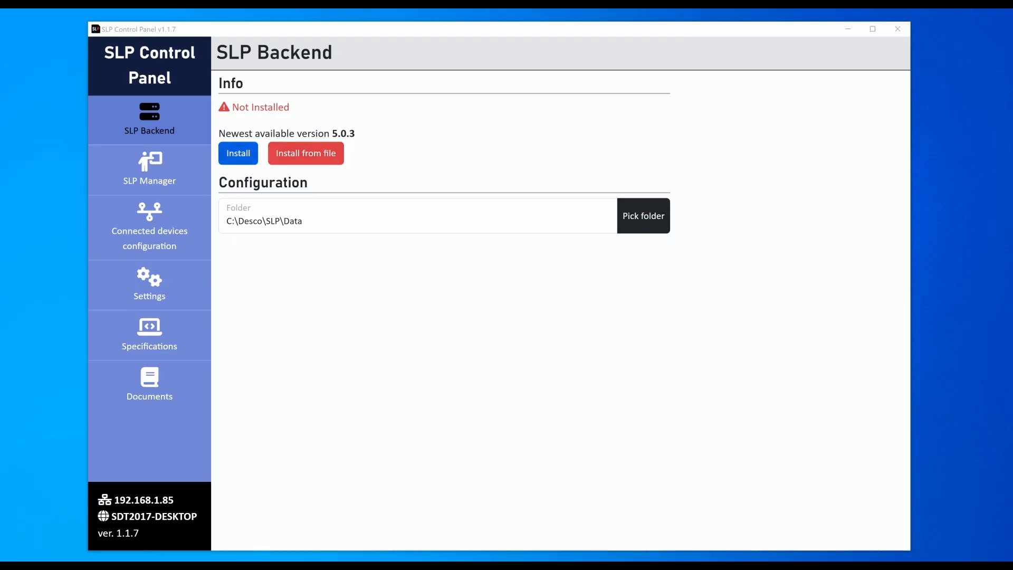
left_click(238, 153)
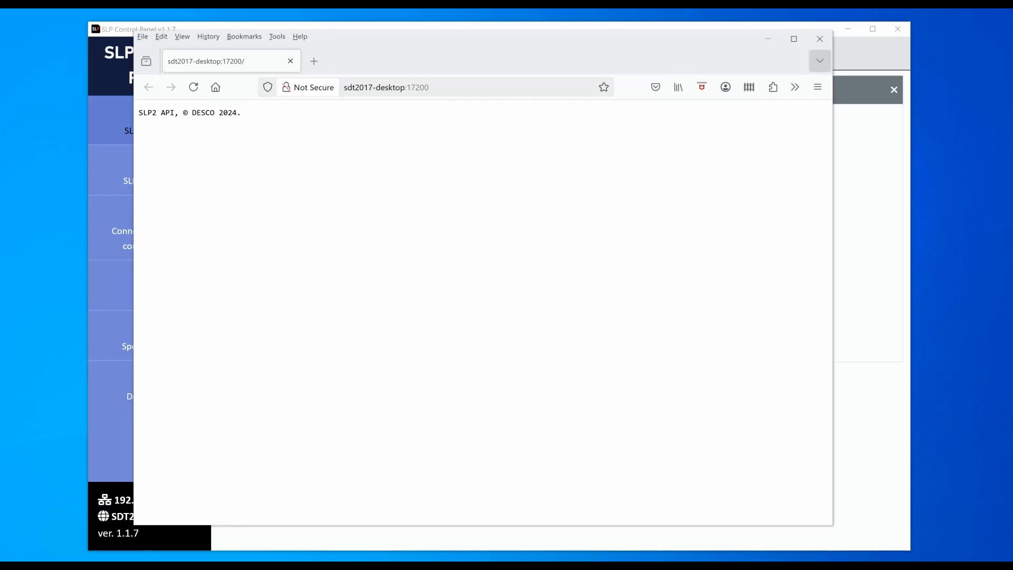
left_click(819, 38)
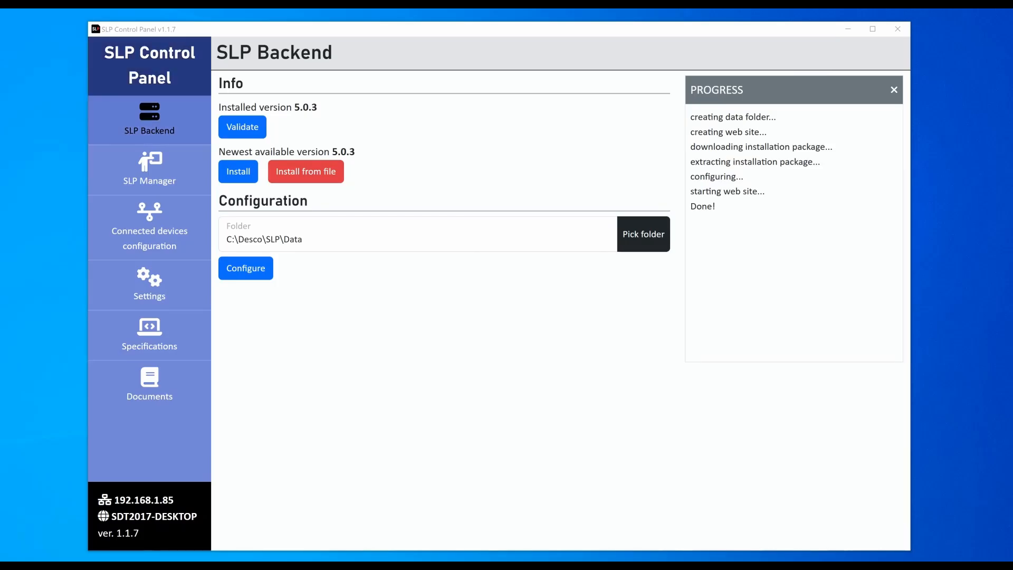
Download the English x64 installer of URL Rewrite Module 2.1 required by SLP Manager
left_click(149, 65)
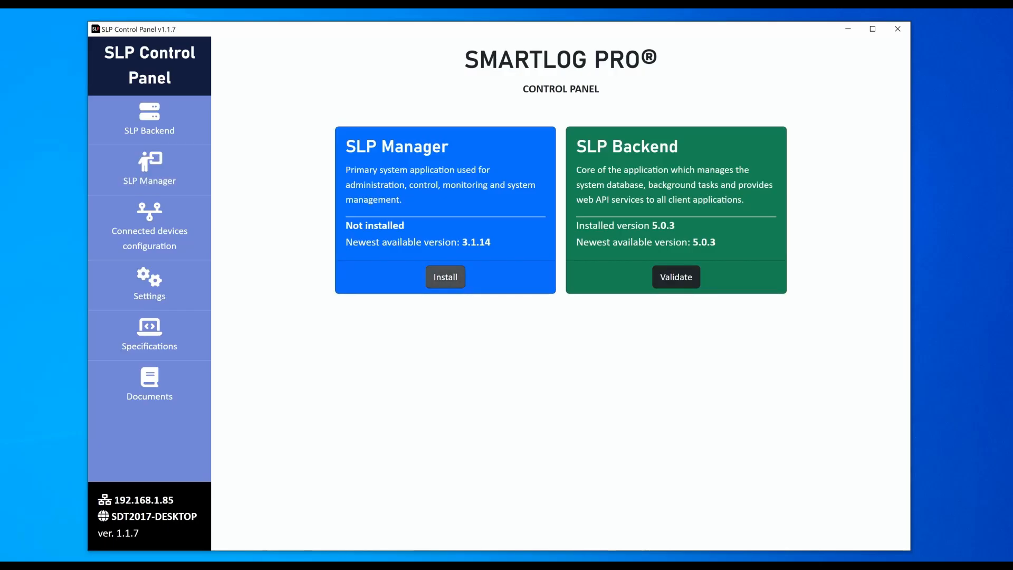
left_click(445, 276)
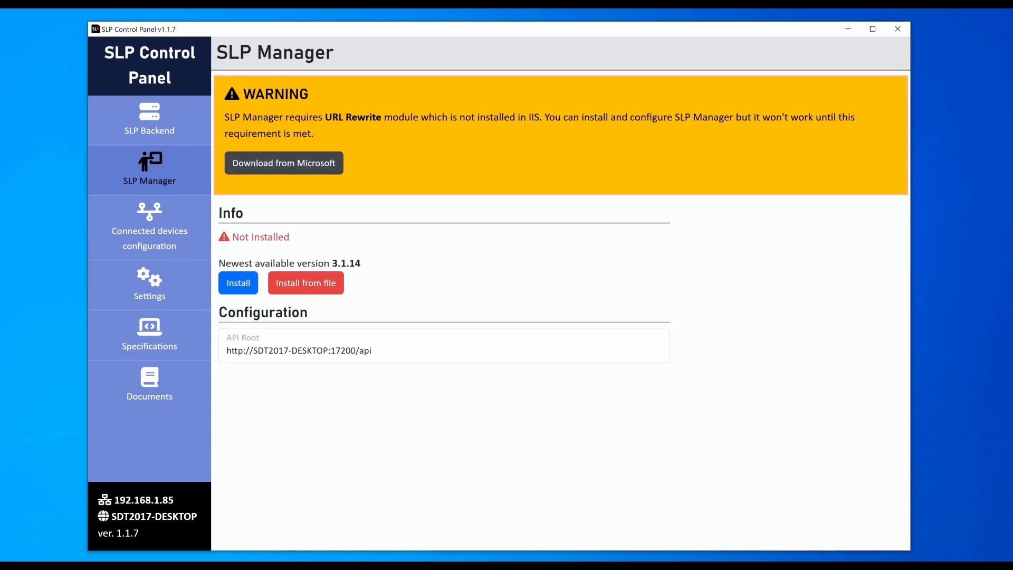
left_click(284, 163)
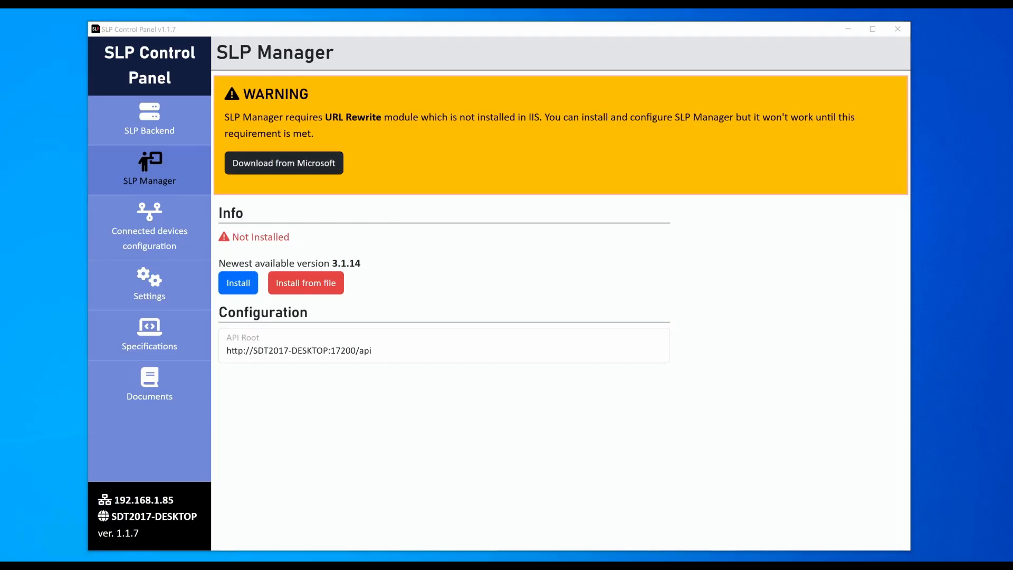
scroll(474, 317, "down", 10)
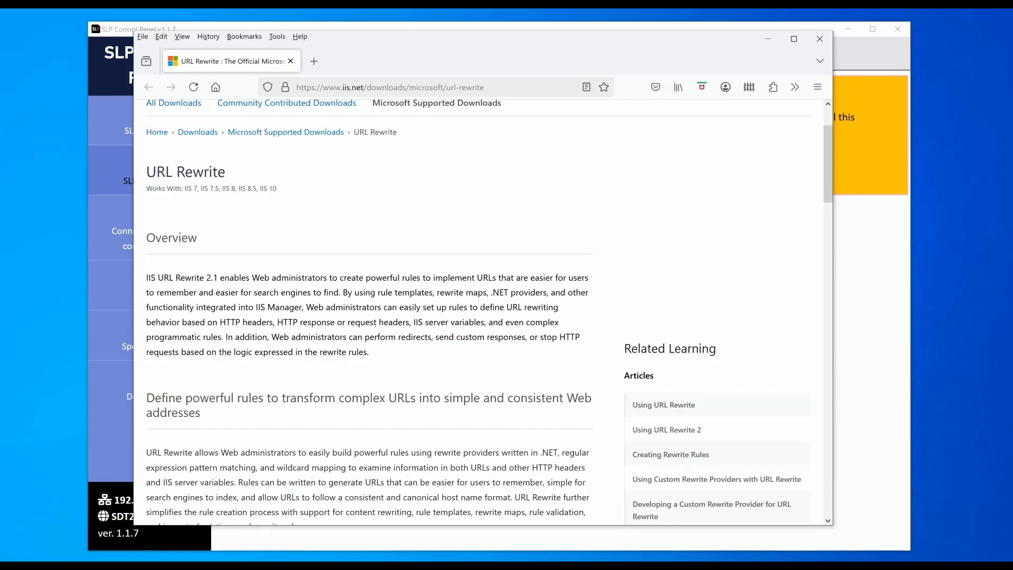
scroll(475, 317, "down", 15)
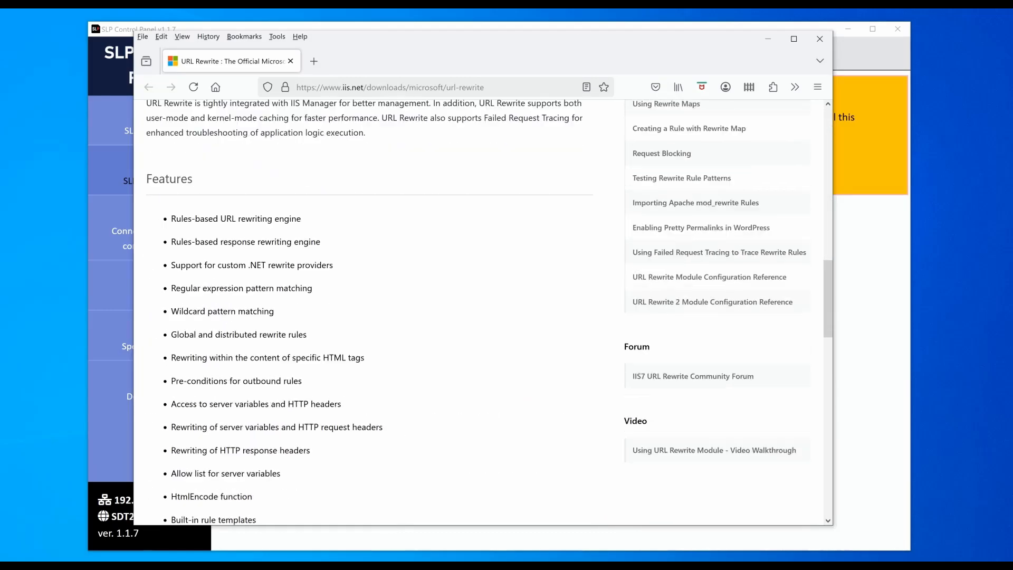
scroll(475, 317, "down", 4)
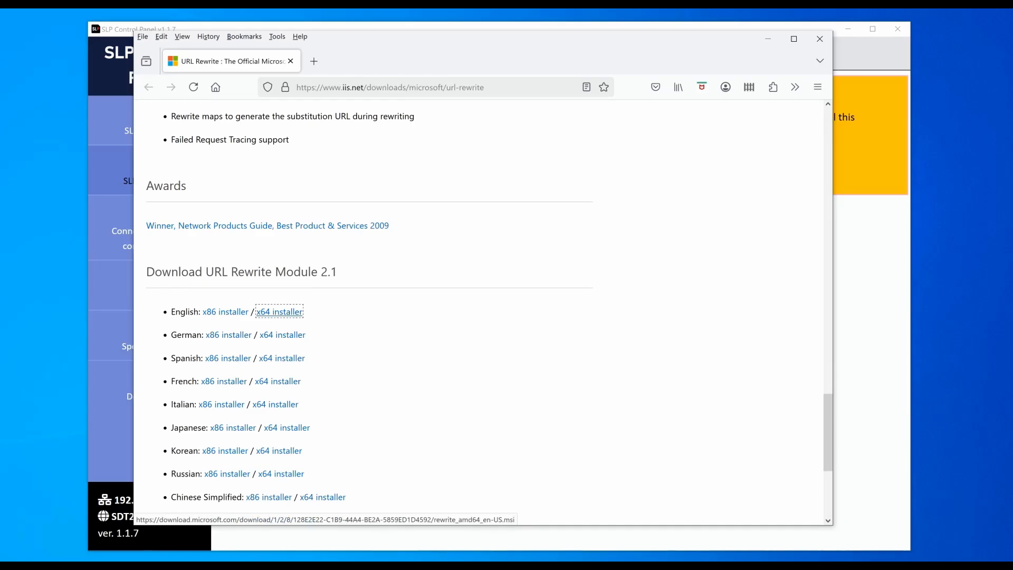
left_click(279, 312)
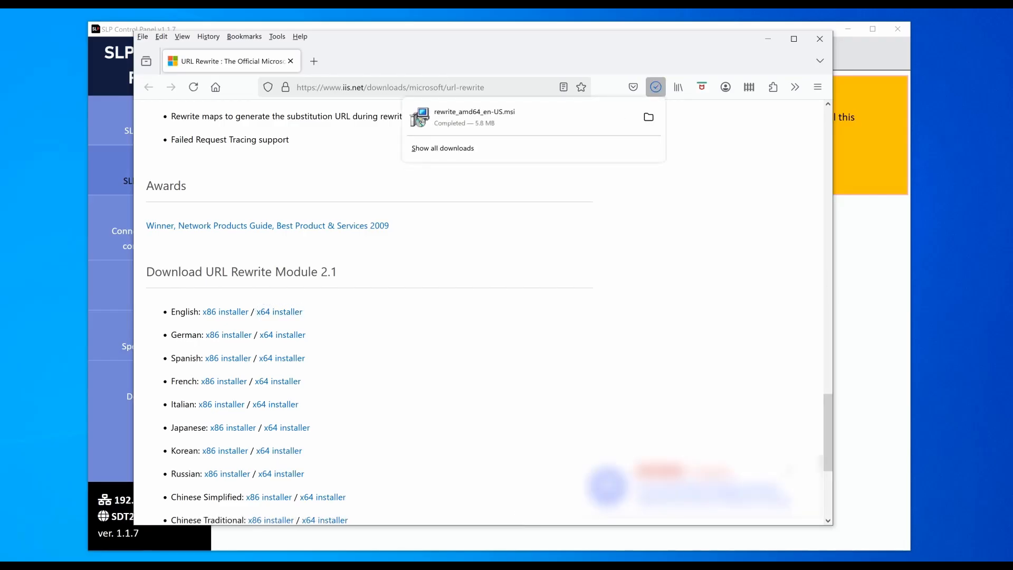
Install IIS URL Rewrite Module 2 from rewrite_amd64_en-US.msi, accepting the license agreement, and close the browser
left_click(474, 118)
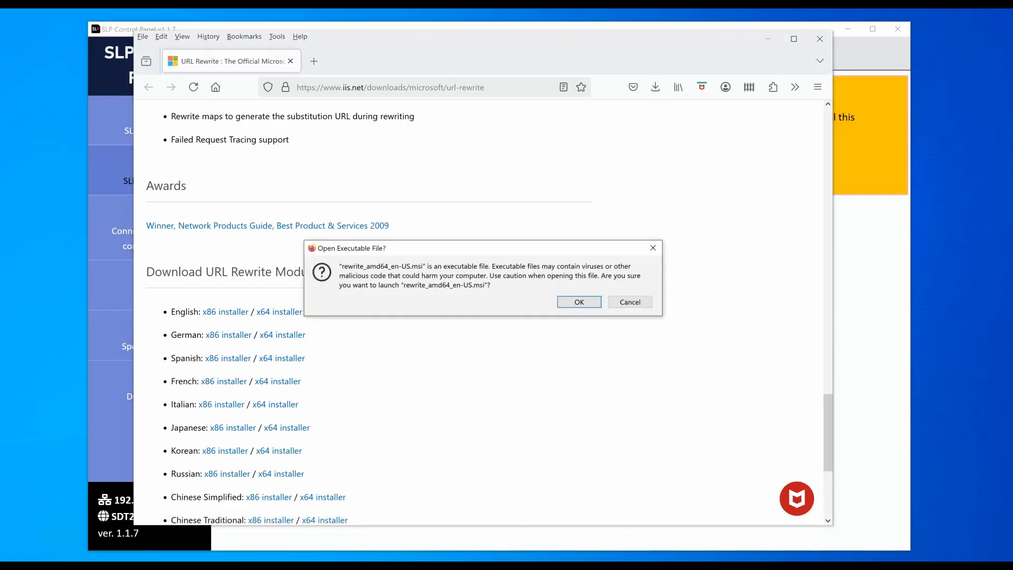
key("Return")
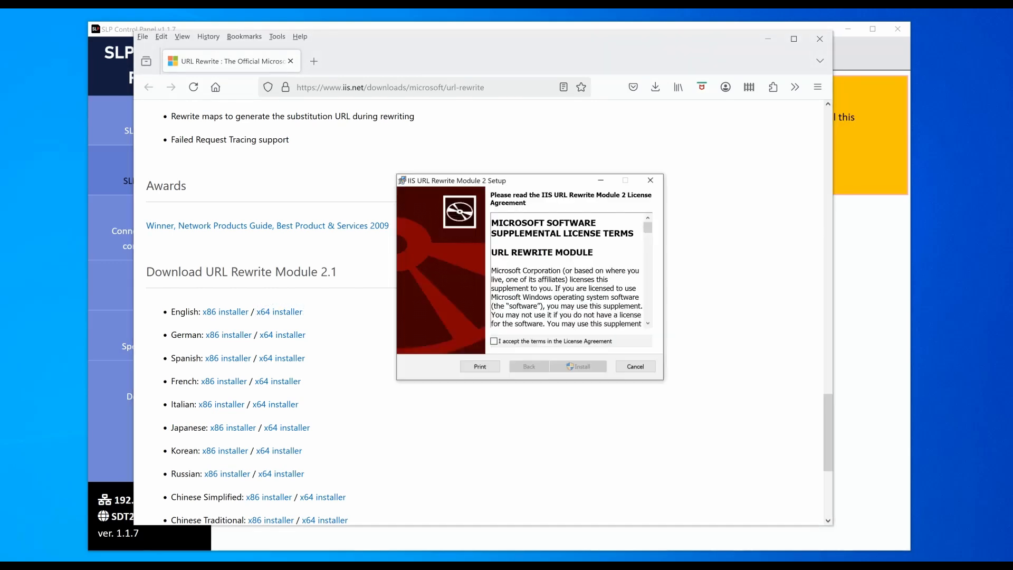
left_click(493, 341)
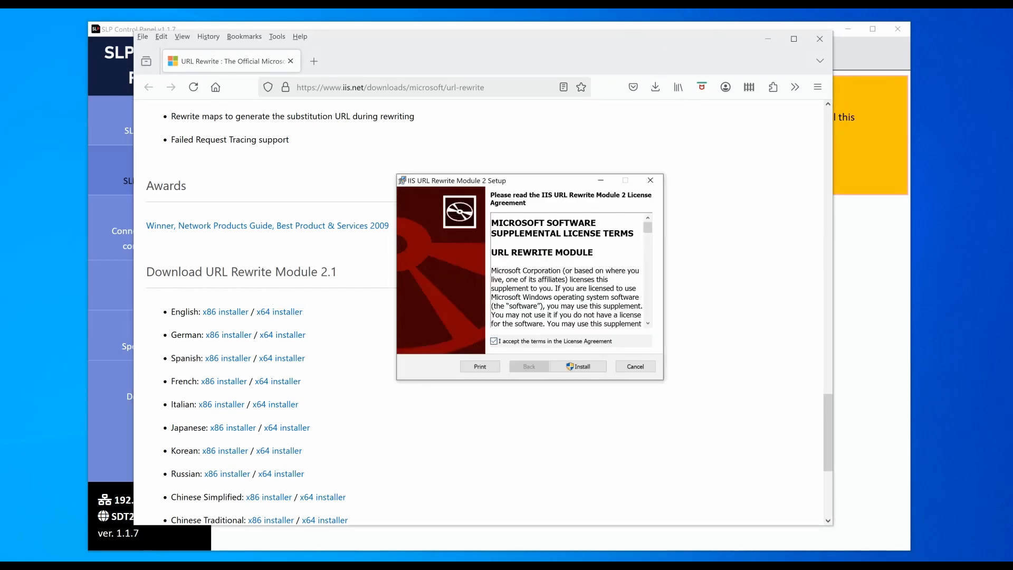
left_click(578, 366)
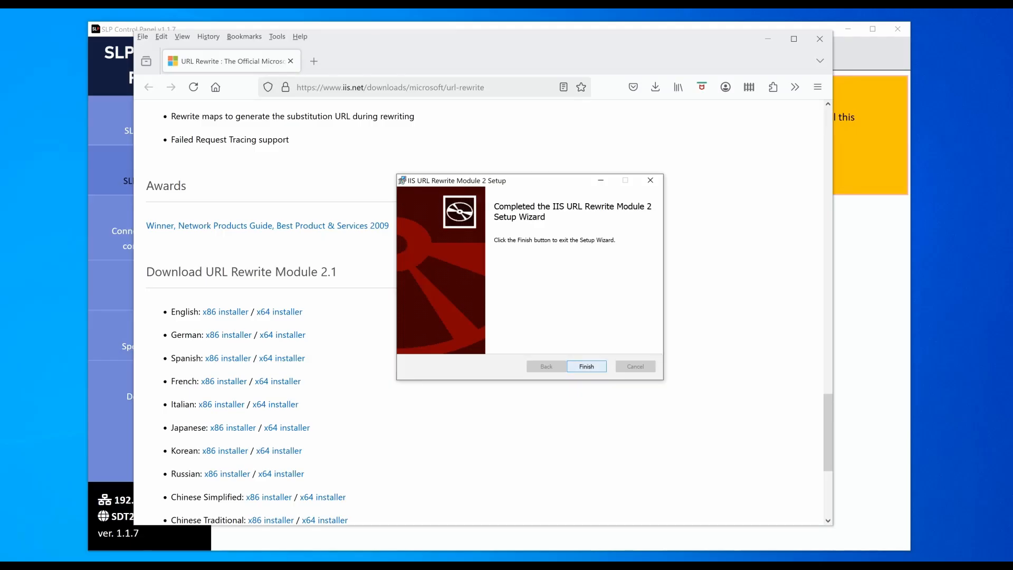
key("Return")
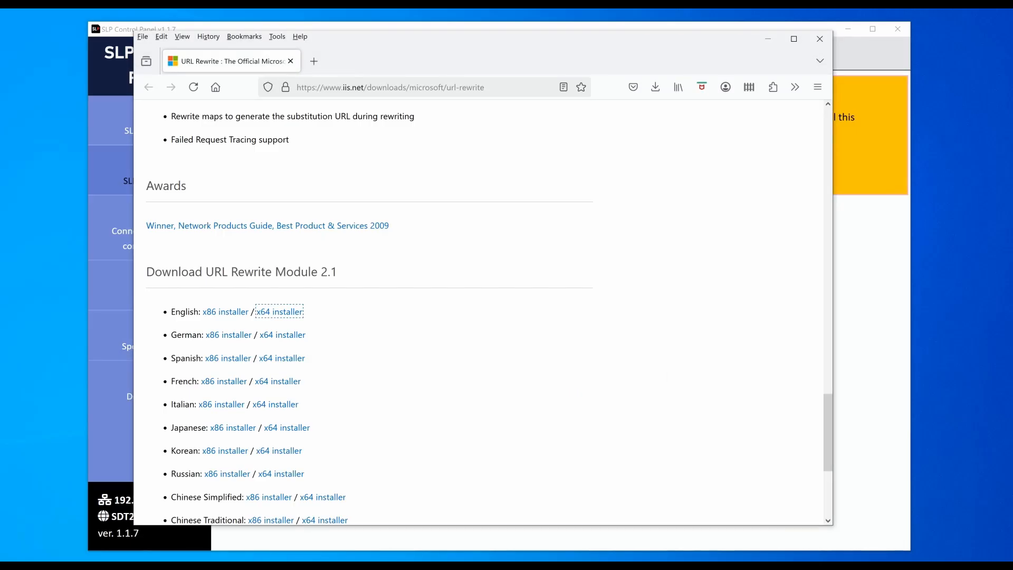
left_click(819, 39)
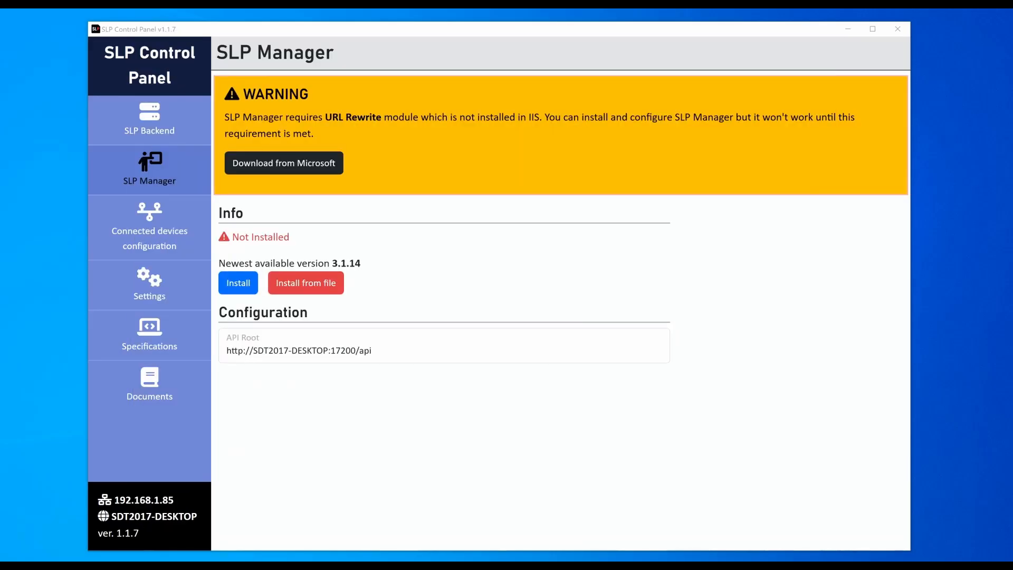
Reload the SLP Manager page and install SLP Manager 3.1.14
left_click(149, 66)
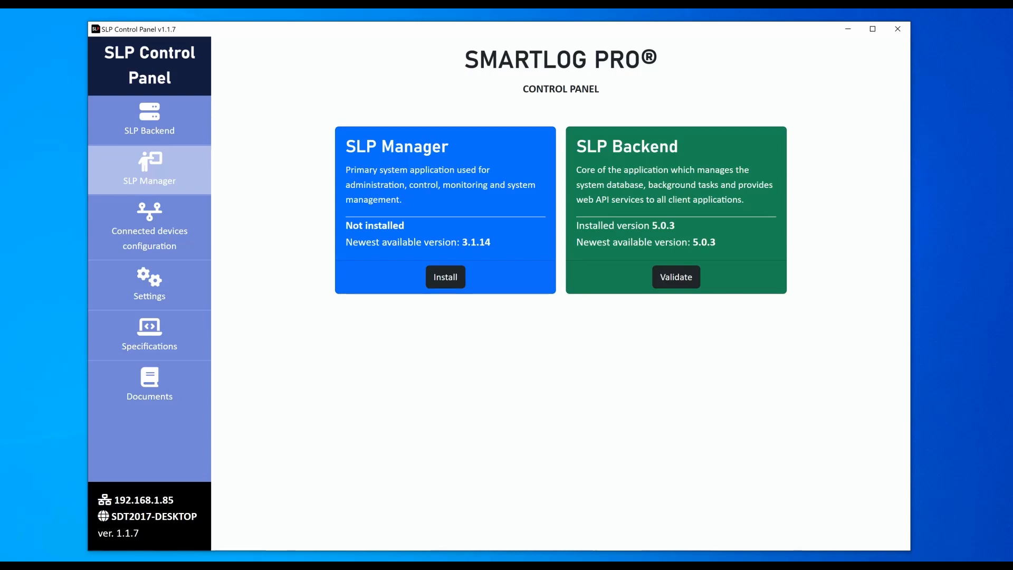
left_click(149, 168)
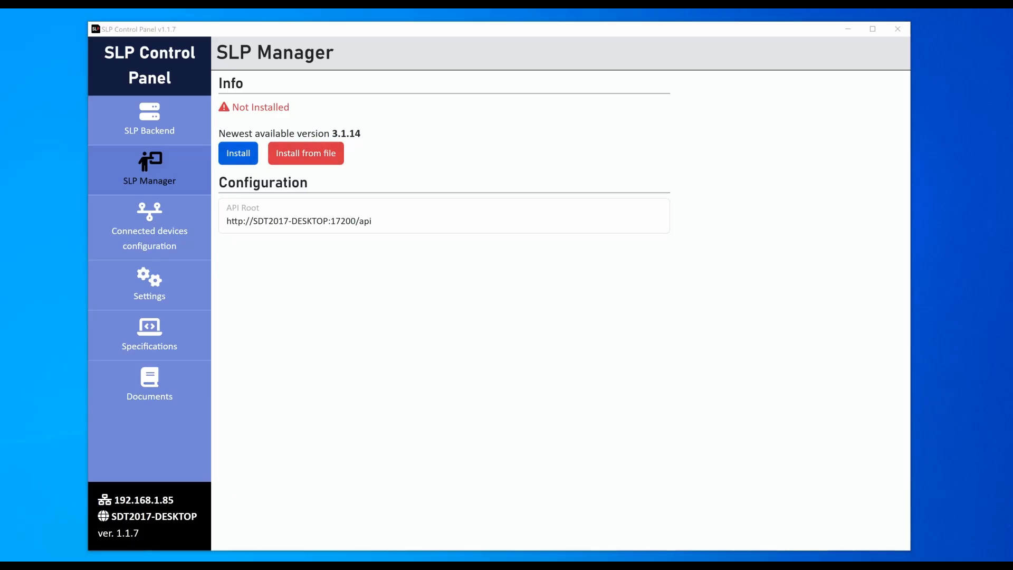
left_click(237, 153)
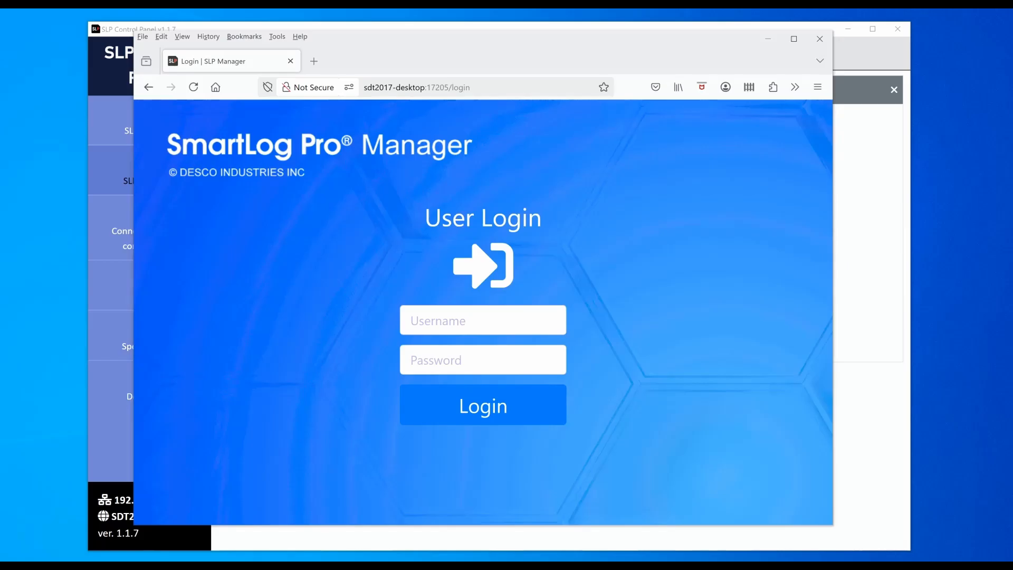
Log in to SmartLog Pro Manager with the username Desco and the account password, and open the license activation
left_click(482, 320)
key("Escape")
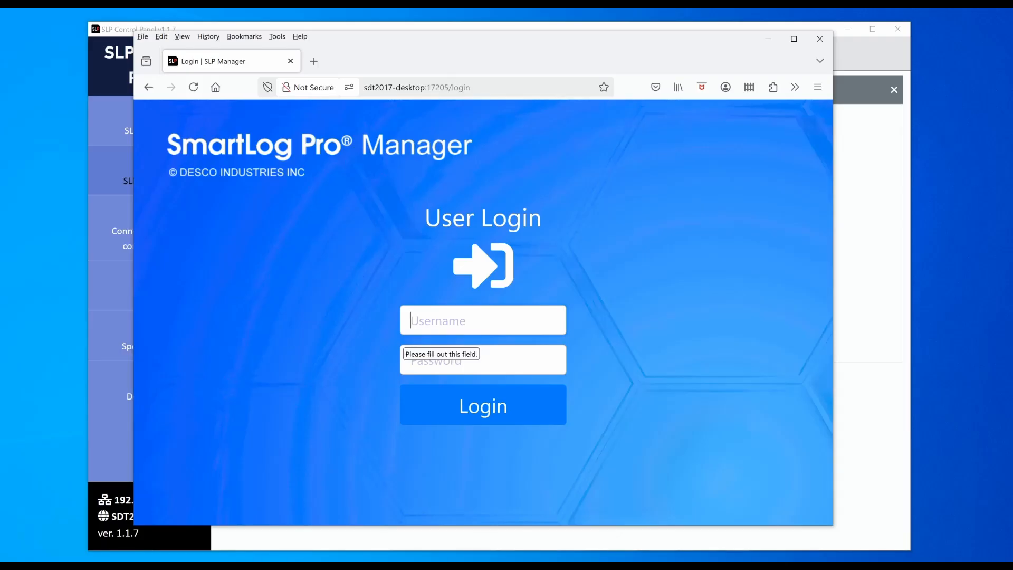
type("Des")
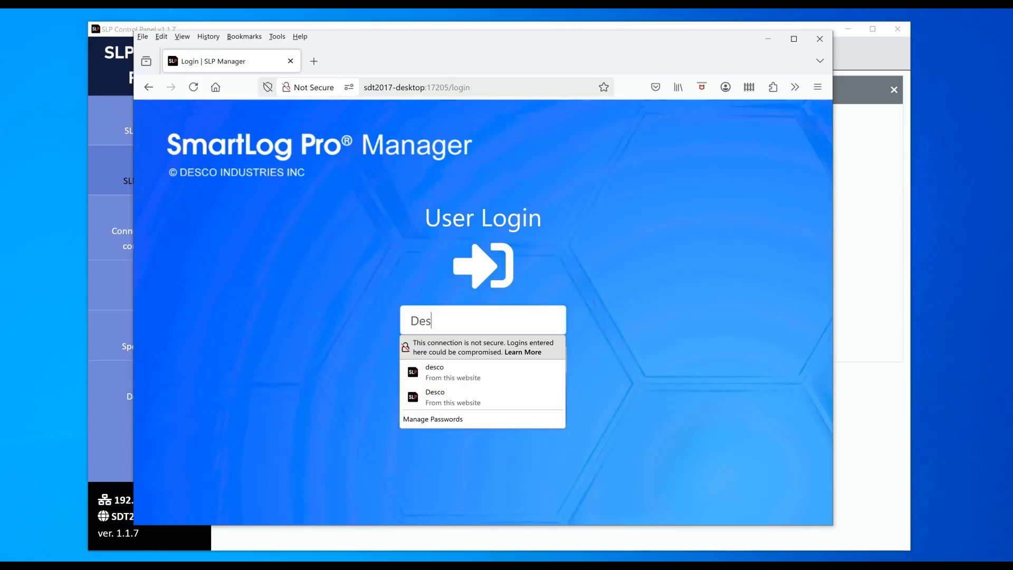
type("co")
key("Tab")
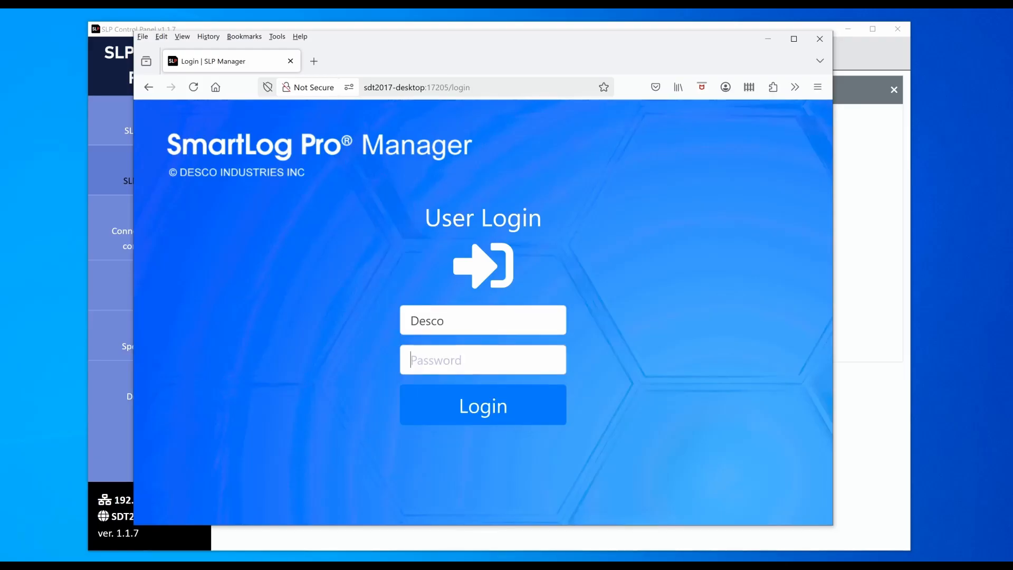
type("•••••")
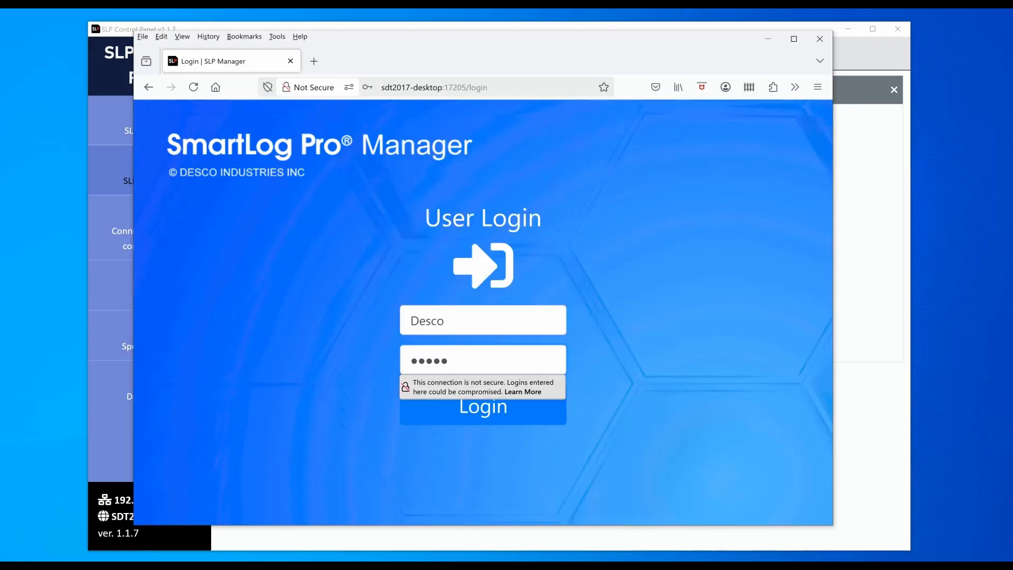
key("Return")
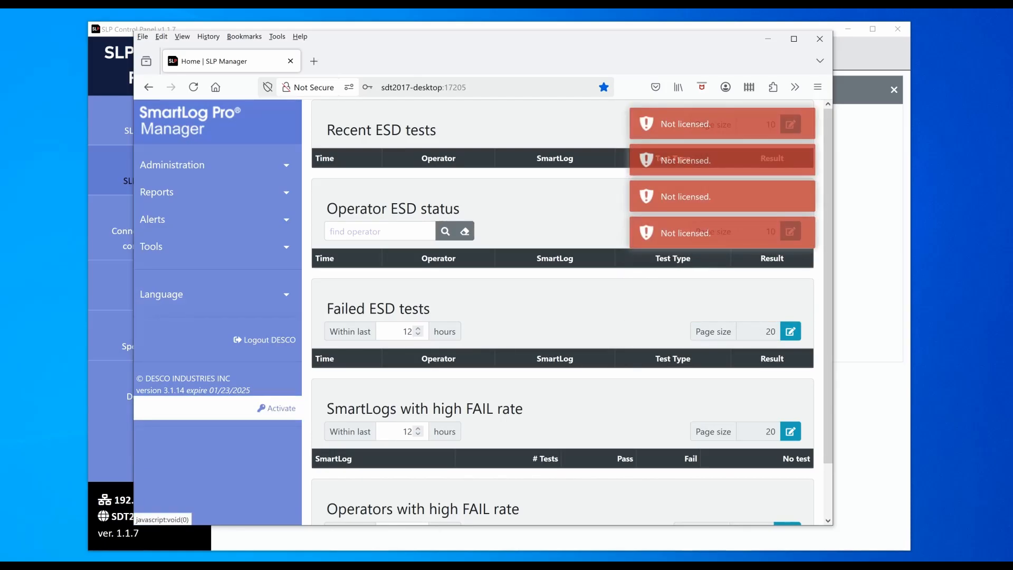
left_click(276, 408)
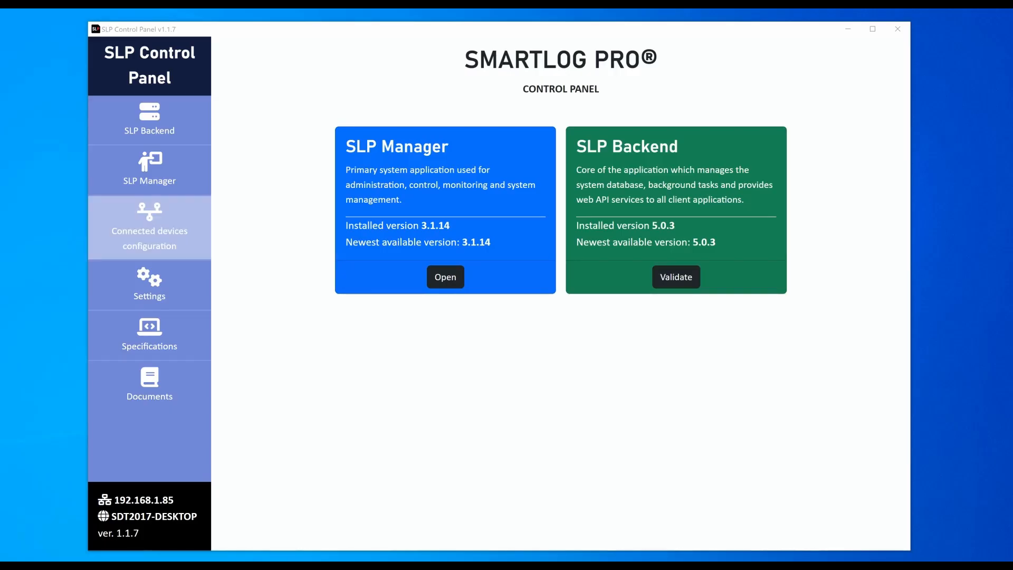
left_click(150, 227)
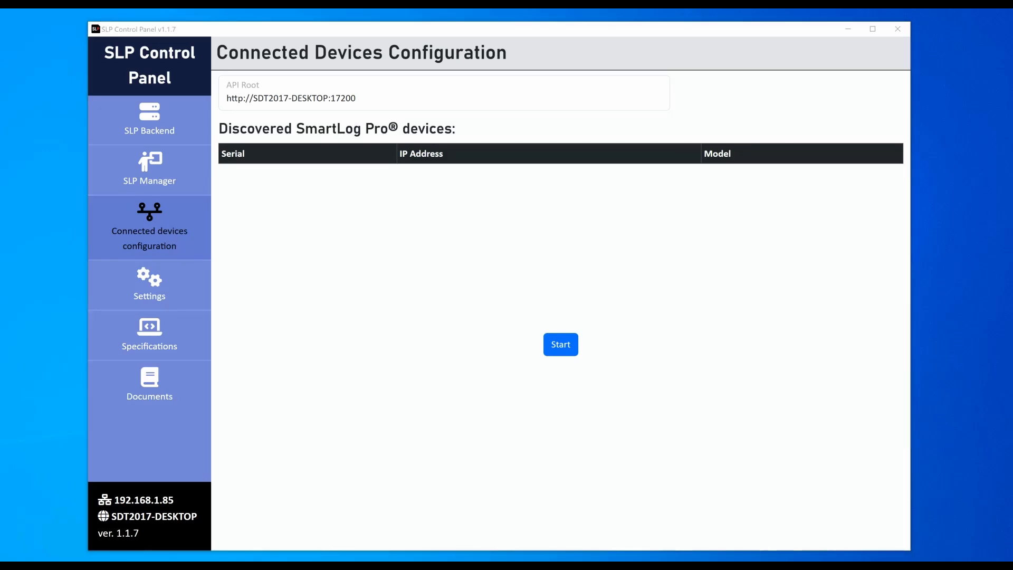
left_click(257, 99)
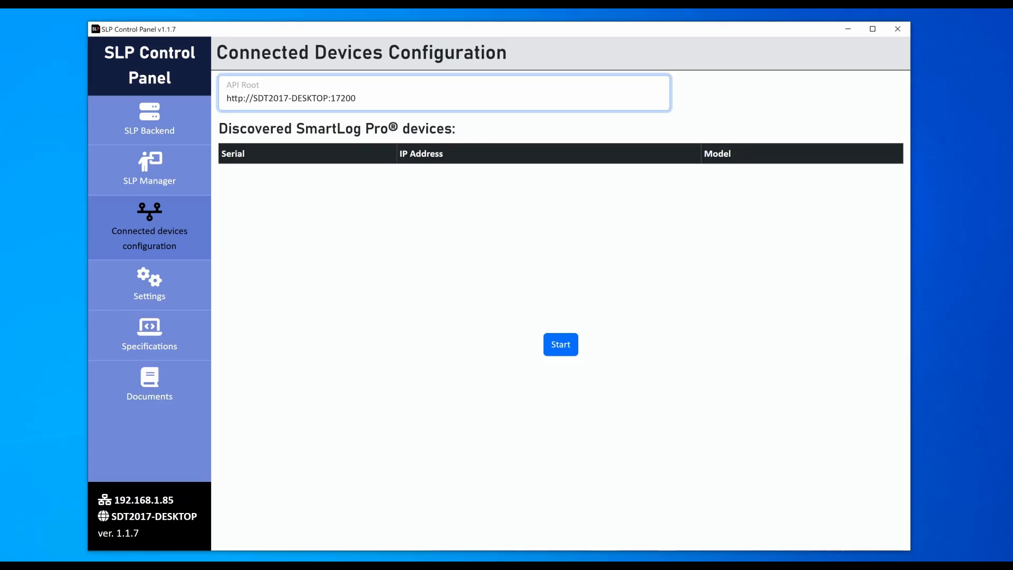
left_click(253, 98)
key("Delete")
key("Delete")
key("Delete")
key("Delete")
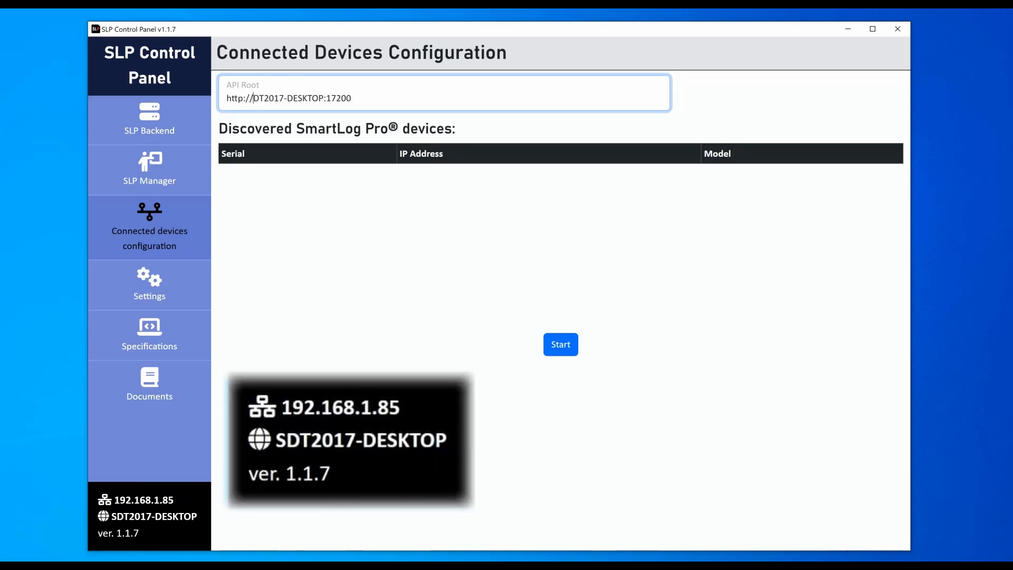
key("Delete")
key("Delete")
key("Delete")
key("Delete")
key("Delete")
key("Delete")
key("Delete")
key("Delete")
key("Delete")
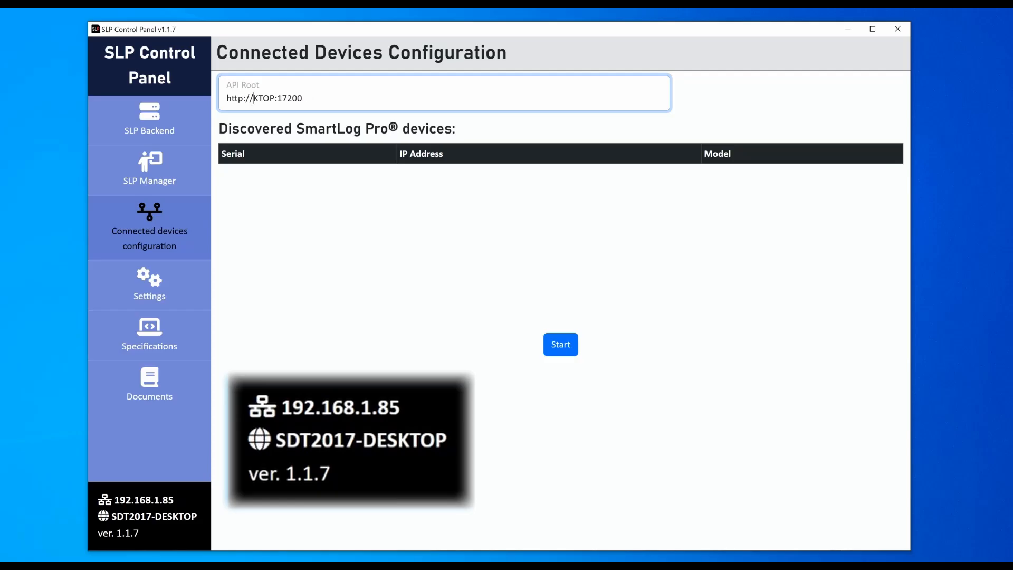
key("Delete")
key("Delete")
type("192.168.1.85")
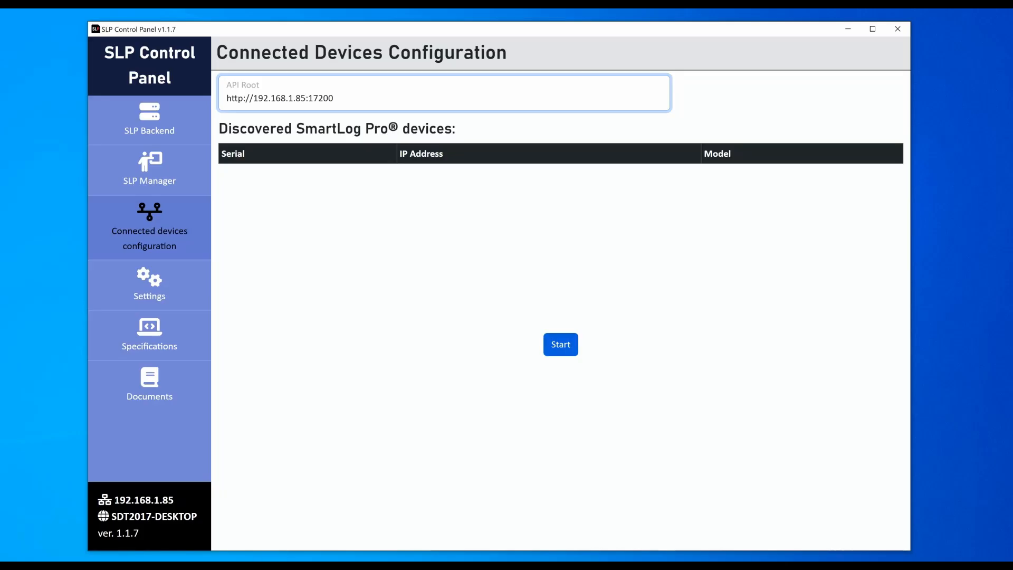
Run the discovery and configuration of SmartLog Pro devices, accept the settings warning, stop it once devices are listed, and open SLP Backend
left_click(561, 344)
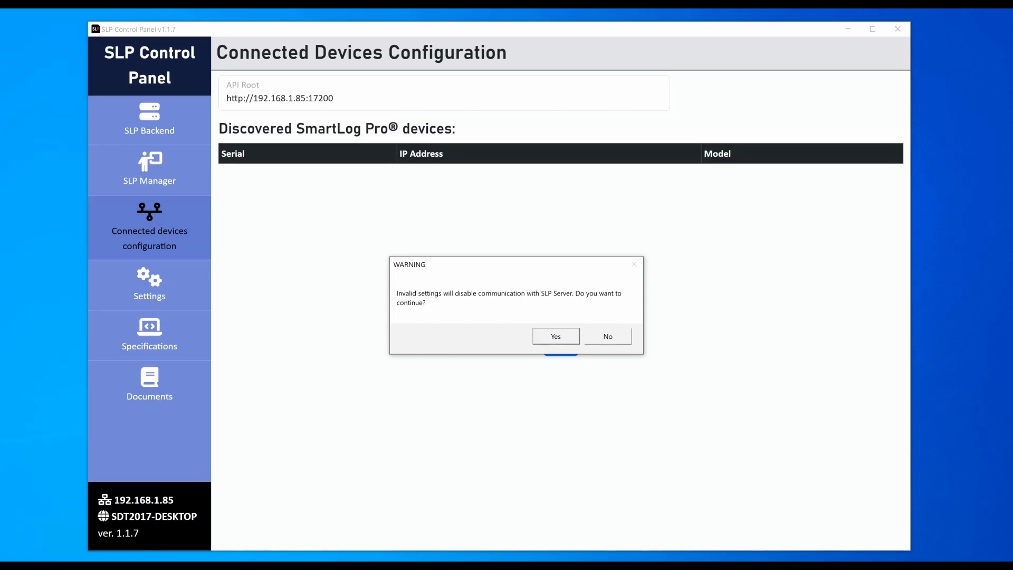
left_click(555, 336)
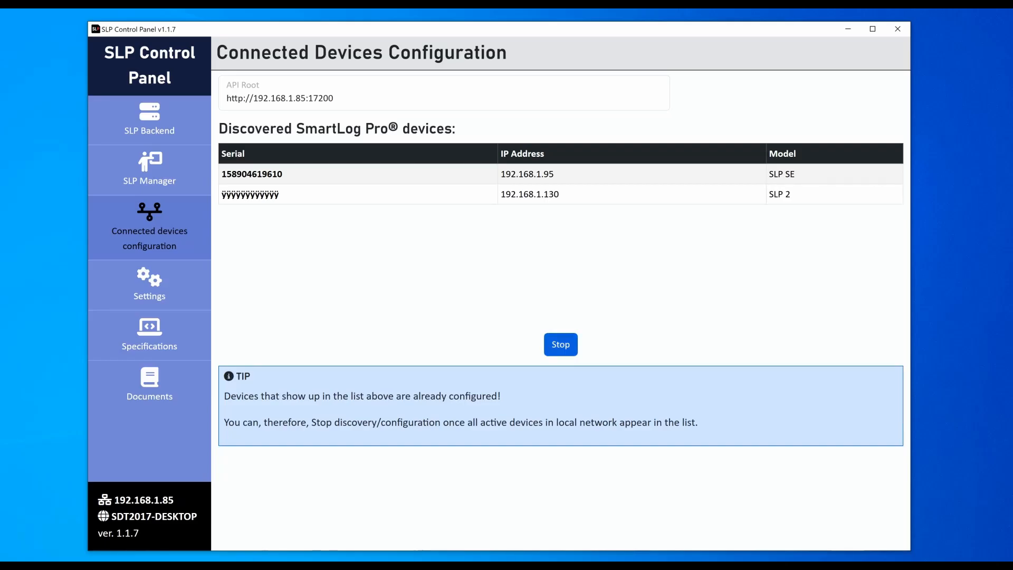
left_click(561, 344)
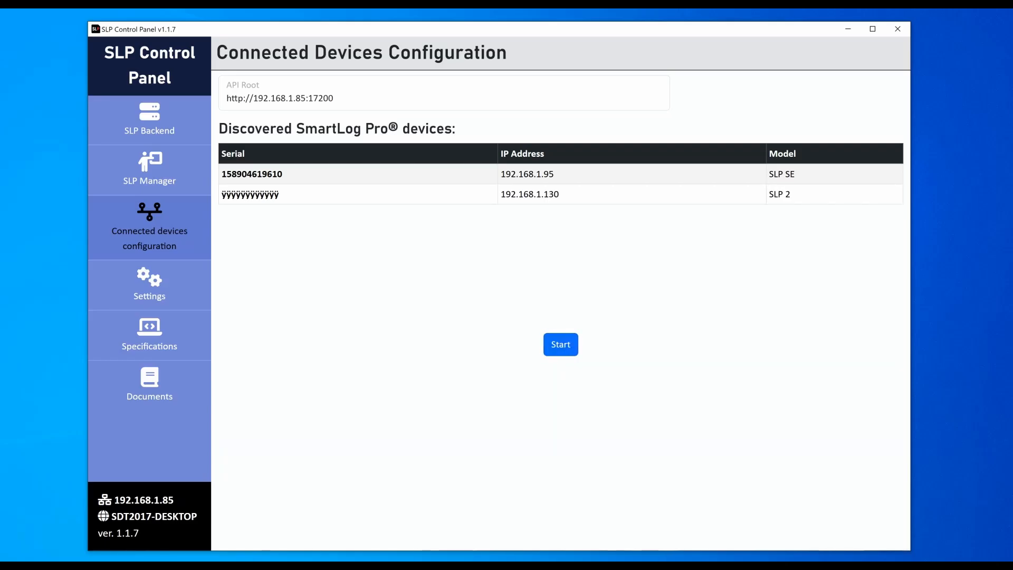
left_click(149, 119)
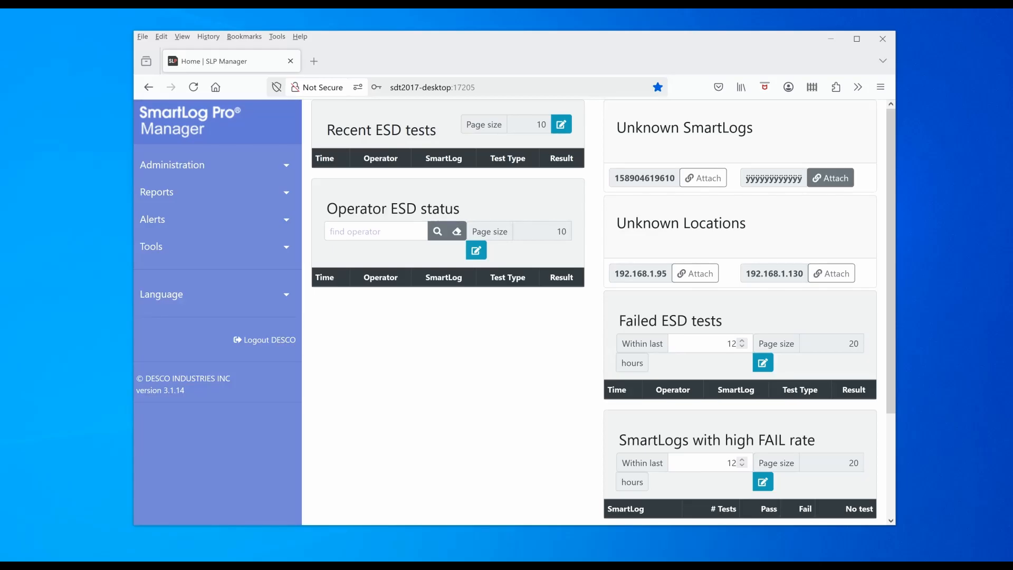
In SLP Manager, attach the unknown SmartLog with the unreadable ÿ-character serial as a new SmartLog named SmartLog Pro 2 Office
left_click(830, 178)
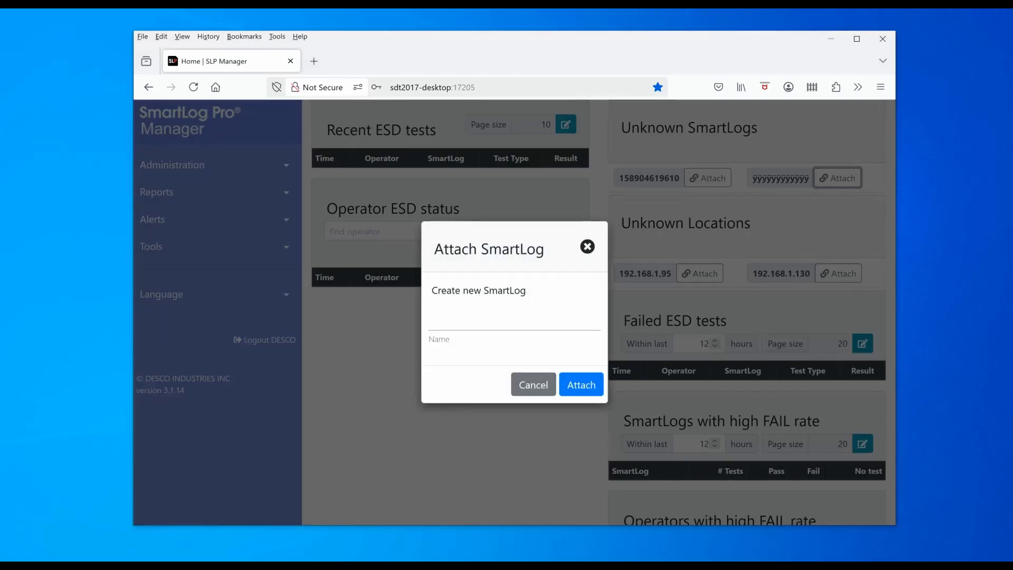
left_click(436, 318)
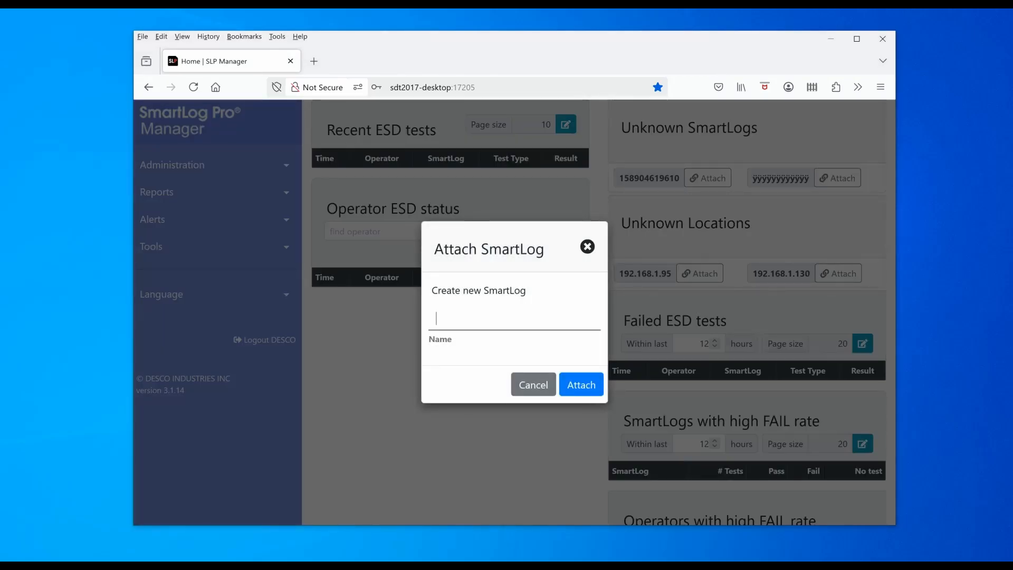
type("Smat")
key("BackSpace")
type("rtLog Pro 2 Office")
left_click(580, 385)
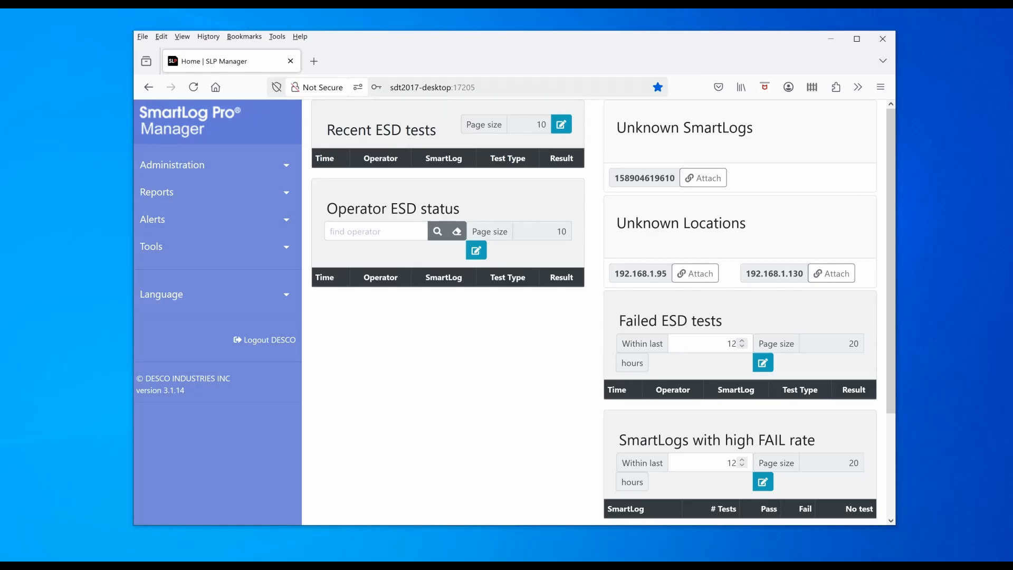
Check the newly attached device in the SmartLogs administration list and return to the home page
left_click(174, 165)
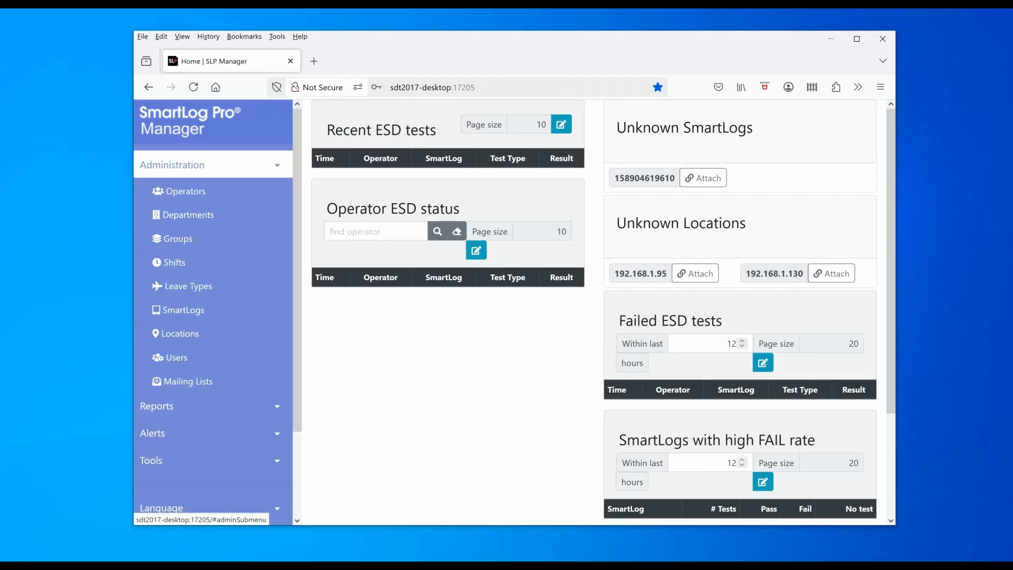
left_click(183, 320)
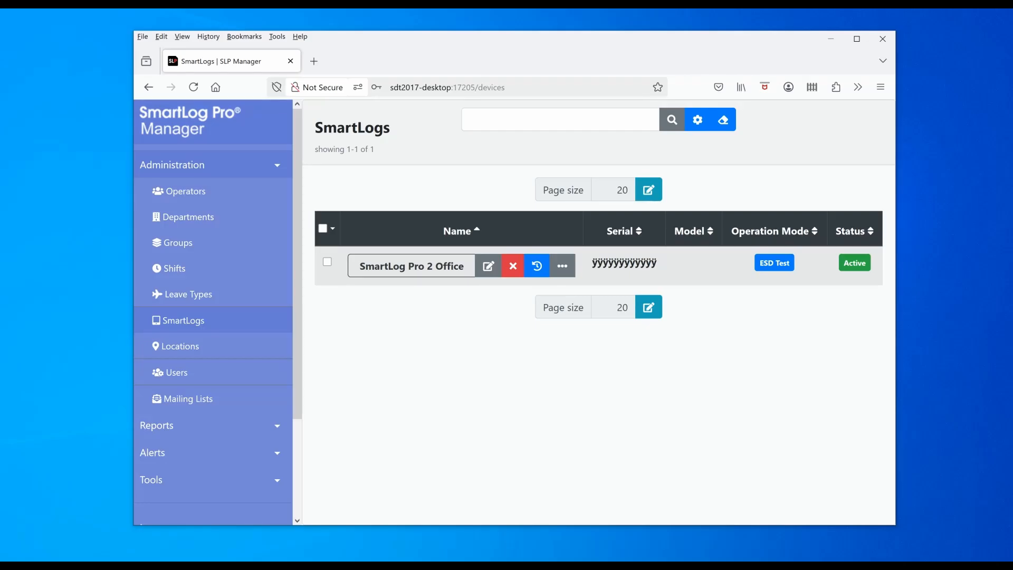
left_click(190, 121)
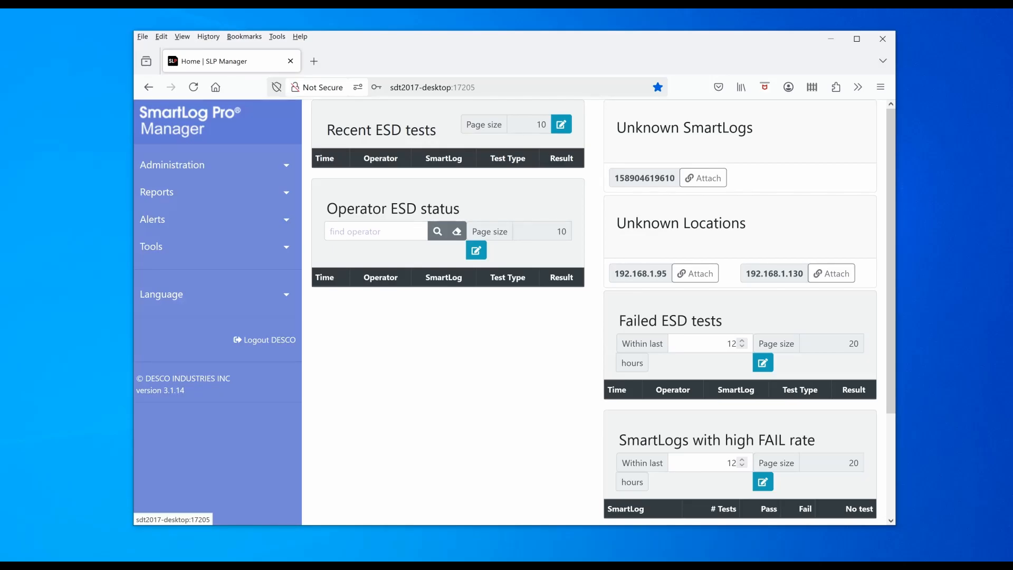
Attach the unknown location 192.168.1.130 as a new location named SLP2
left_click(831, 273)
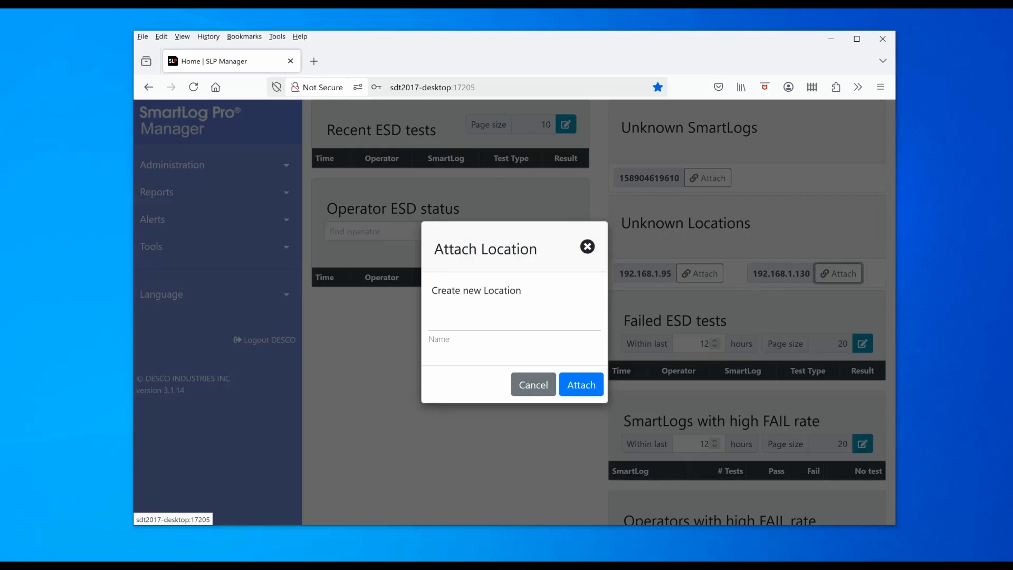
left_click(436, 318)
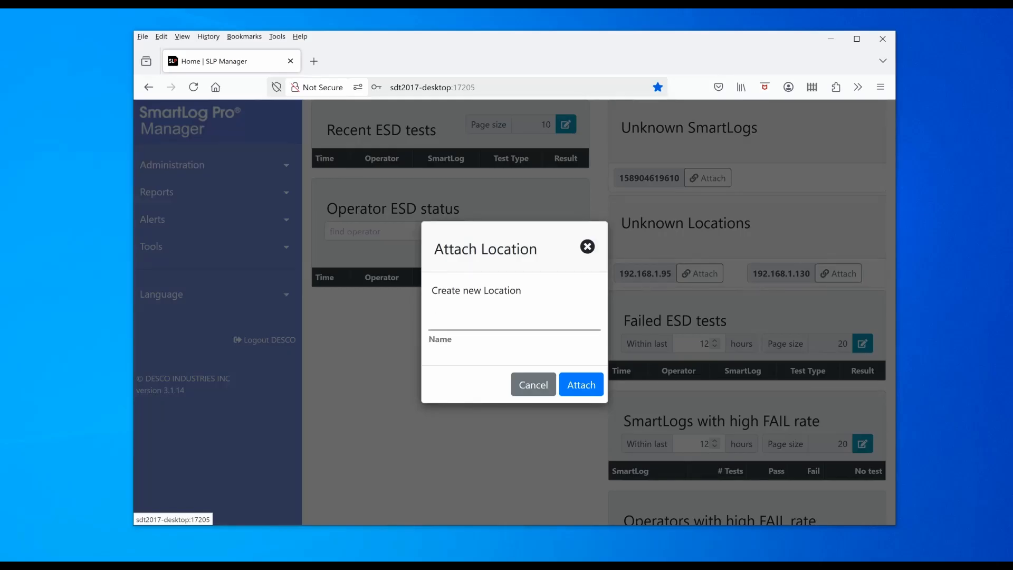
type("SLP")
type("2")
key("Return")
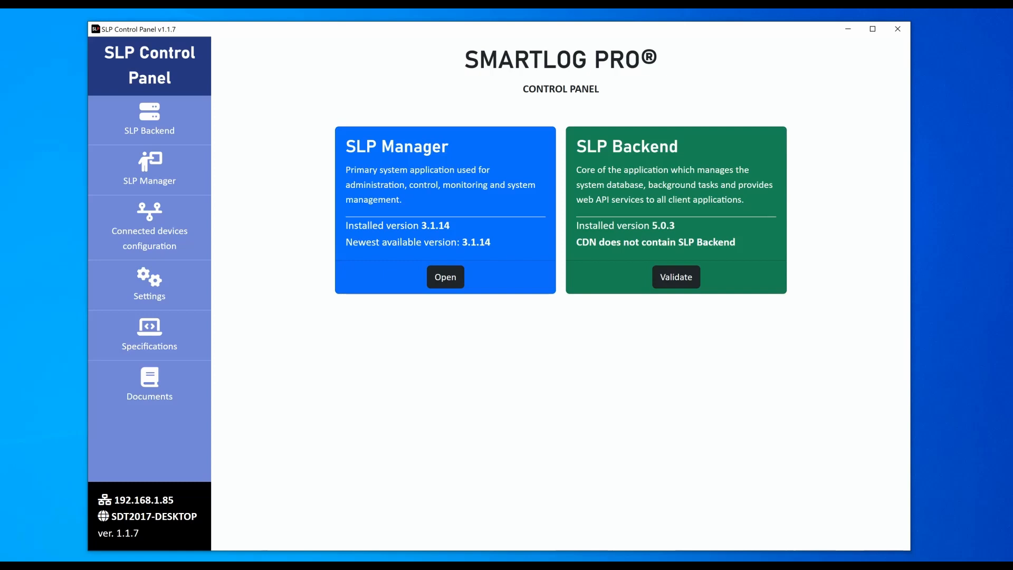
In SLP Control Panel, review the software specifications and the list of guides and documentation
left_click(149, 335)
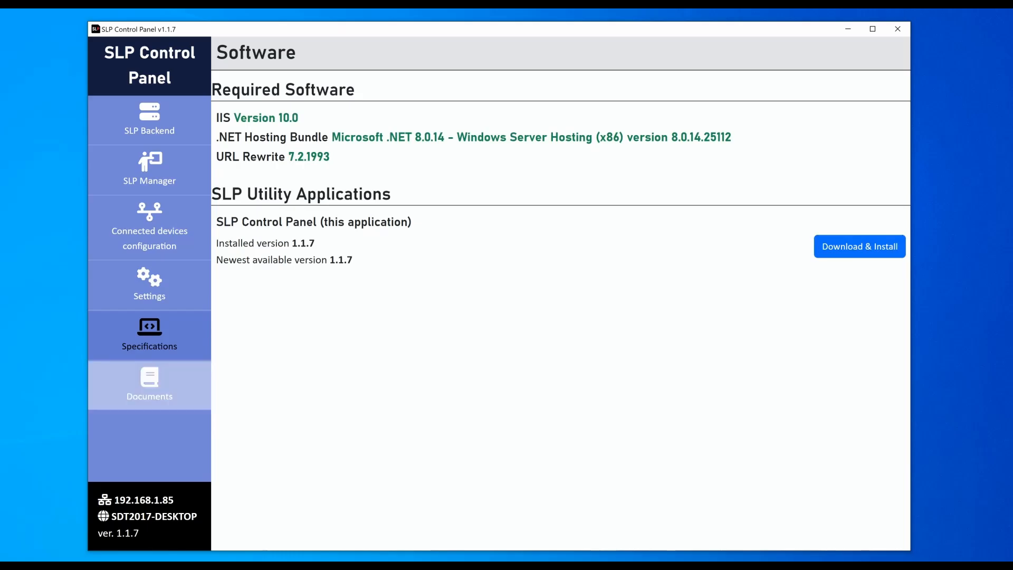
left_click(150, 385)
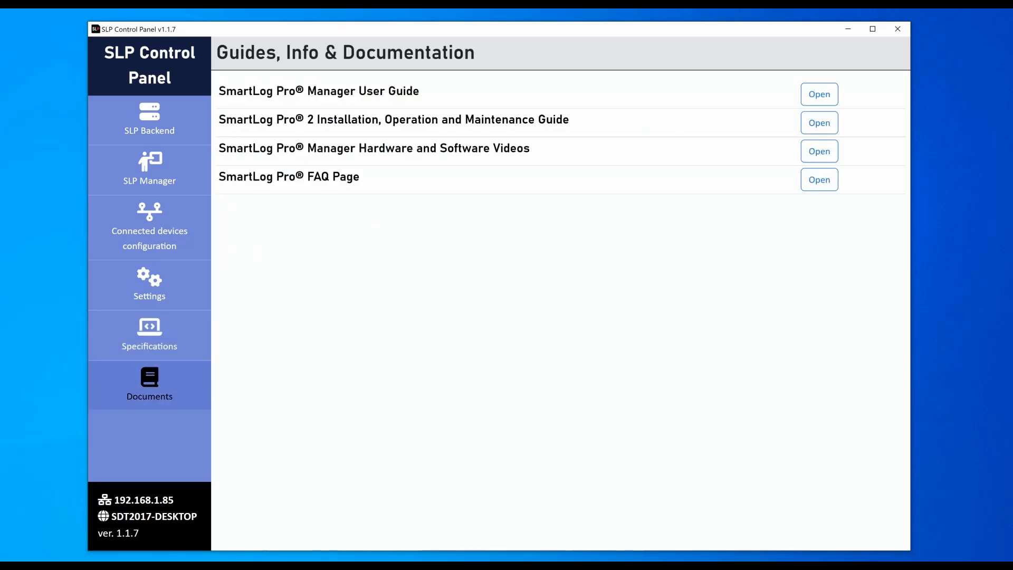